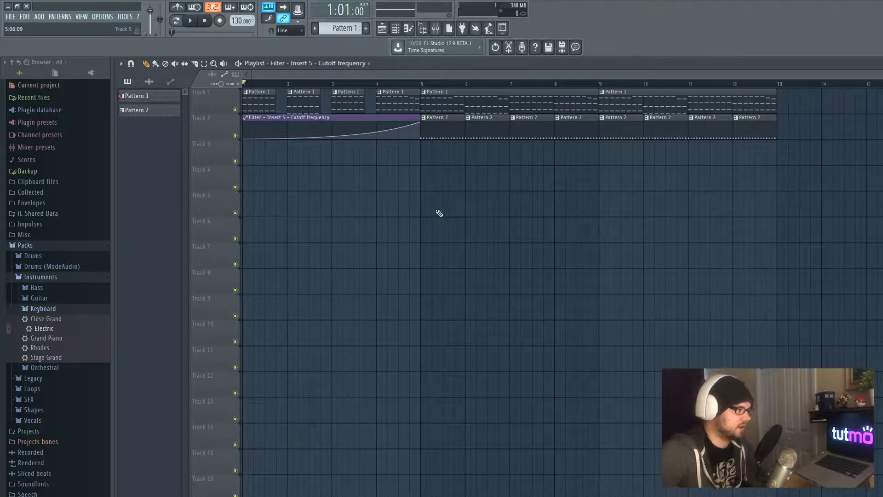
Step: Play the finished arrangement in the playlist from the beginning and stop playback
key(space)
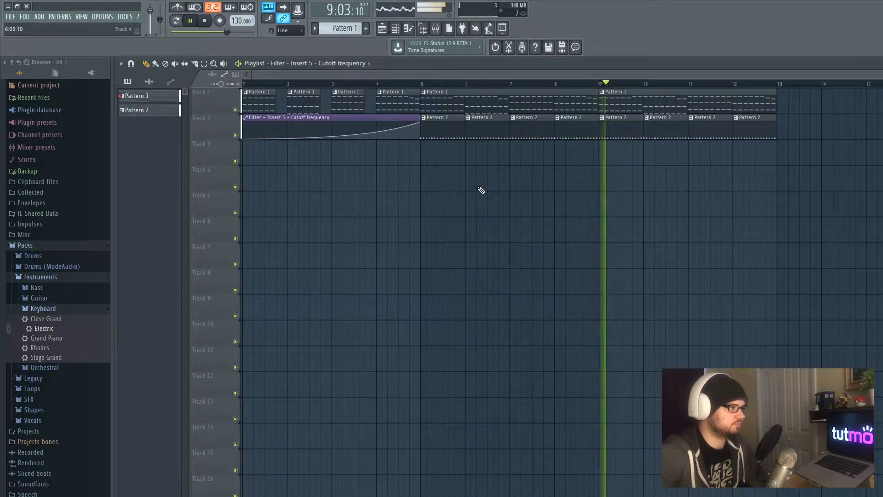
key(space)
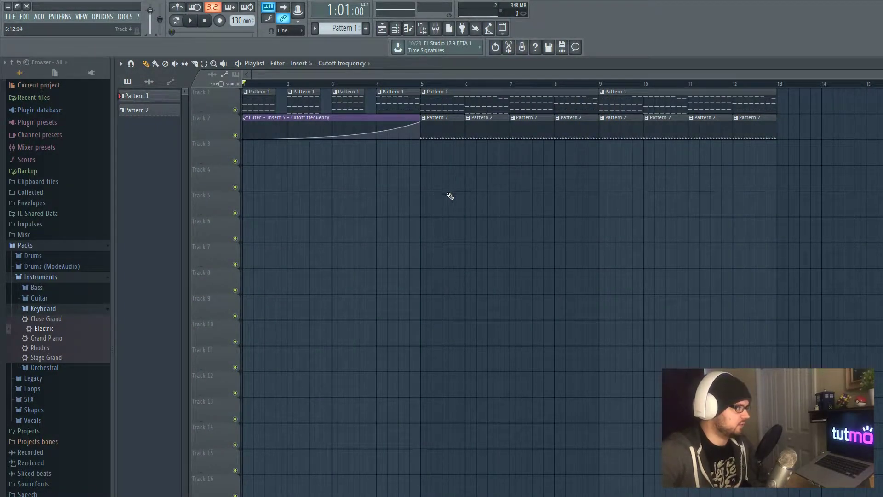
Step: Start a new project and collapse the Packs folder in the browser
click(10, 16)
click(10, 17)
click(10, 17)
click(14, 27)
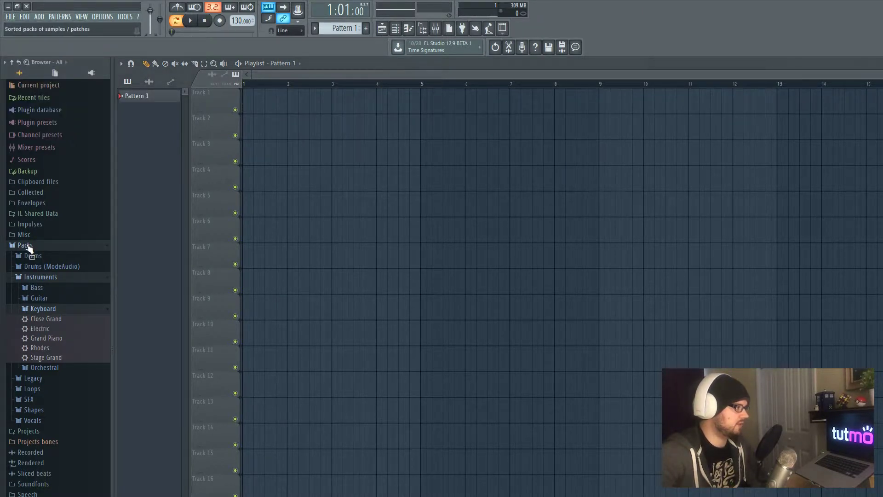
click(28, 244)
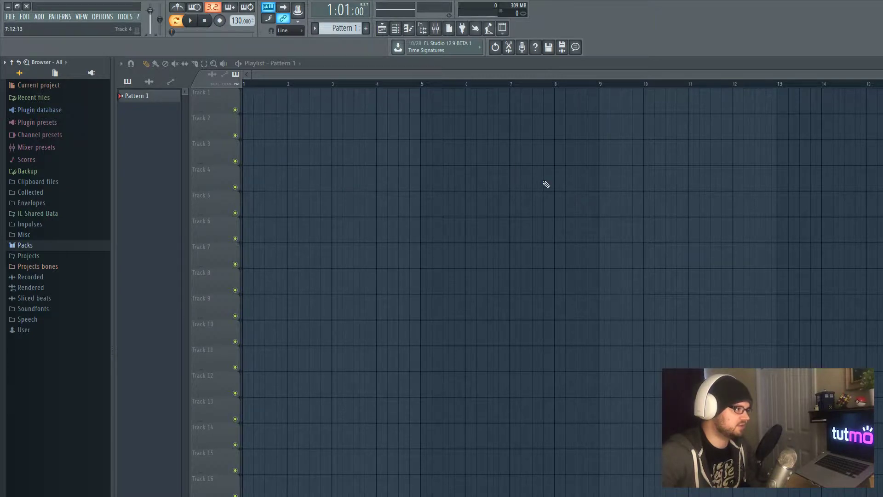
Step: Show the channel rack and place Kick hits on steps 1, 5, 9 and 13 of Pattern 1
key(F6)
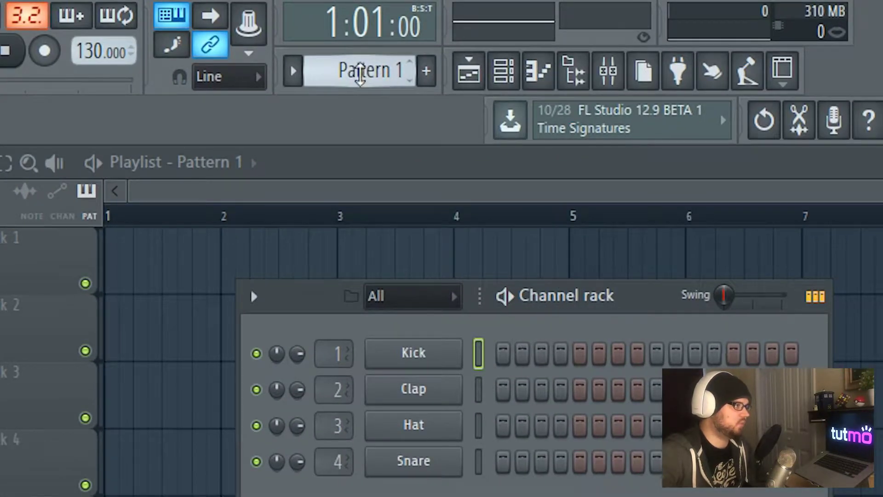
scroll(346, 74, up, 6)
scroll(342, 75, up, 6)
scroll(340, 75, down, 12)
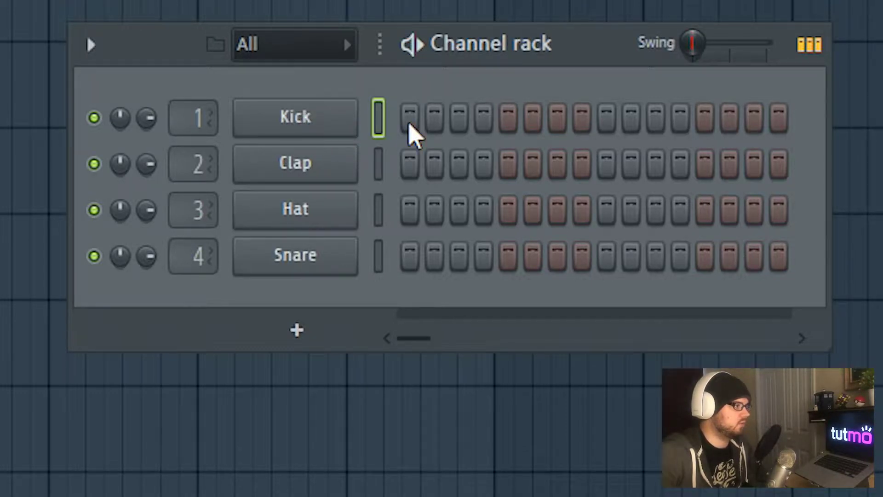
click(410, 121)
click(508, 121)
click(606, 120)
click(705, 120)
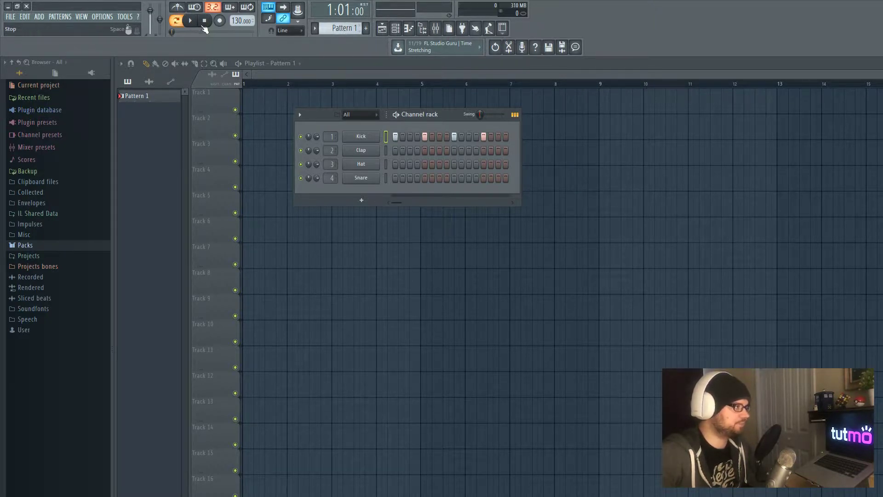
Step: Switch playback to song mode and back to pattern mode, and listen to the kick pattern
click(176, 21)
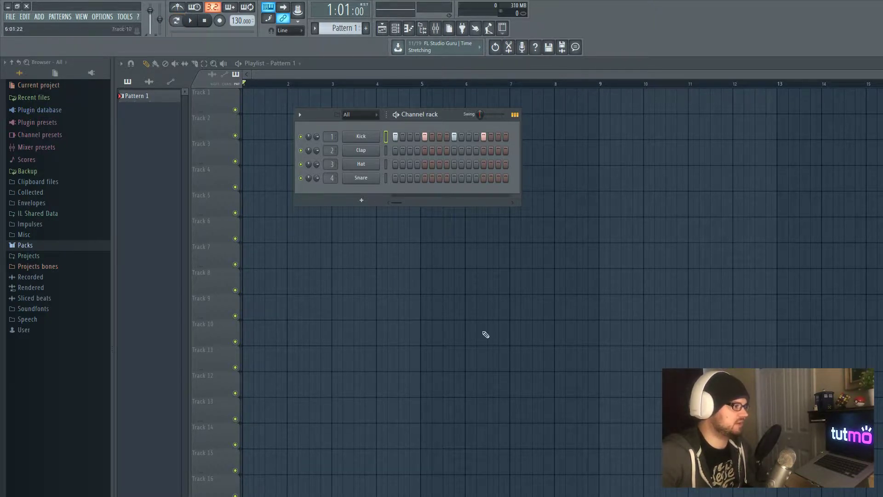
click(177, 23)
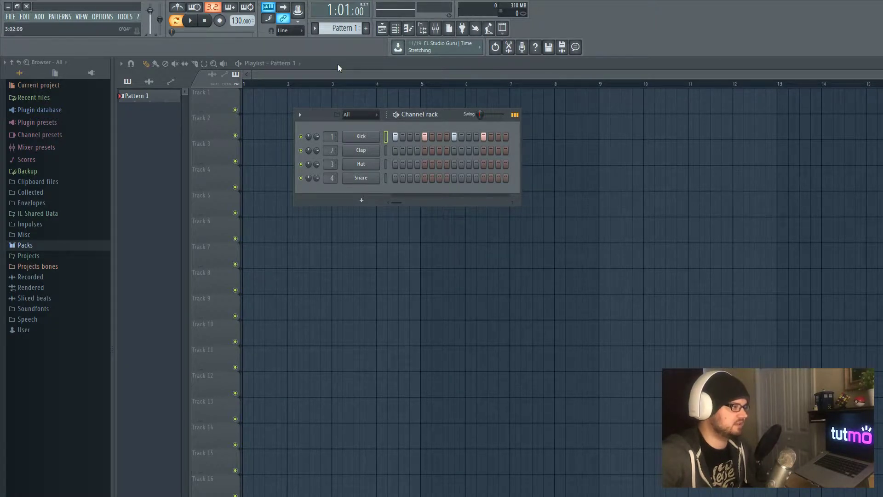
key(space)
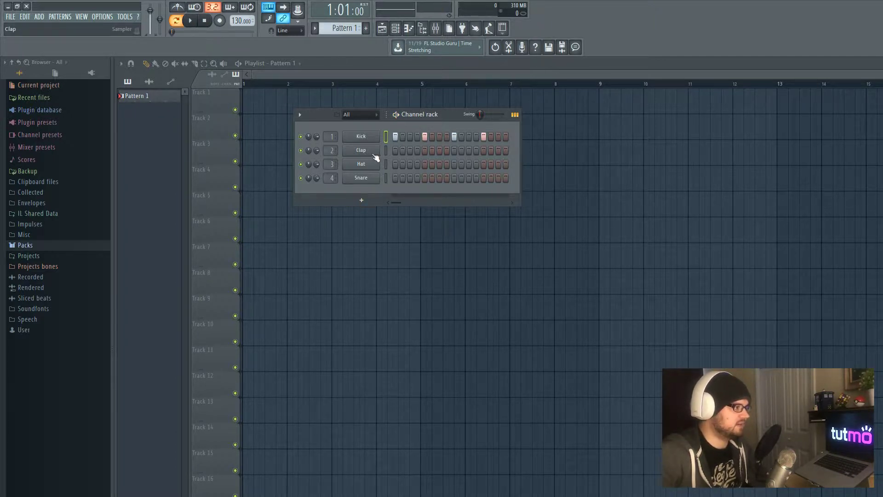
Step: Add Clap hits on steps 5 and 13 and play the pattern to check them
click(423, 151)
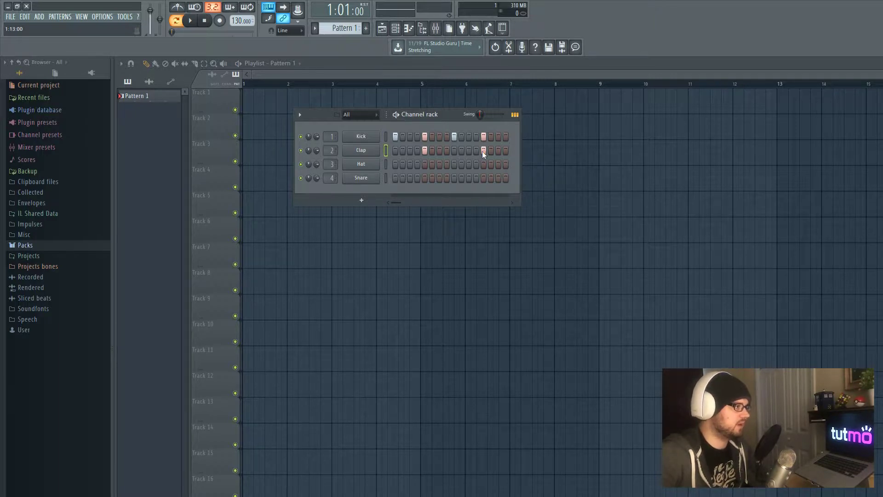
key(space)
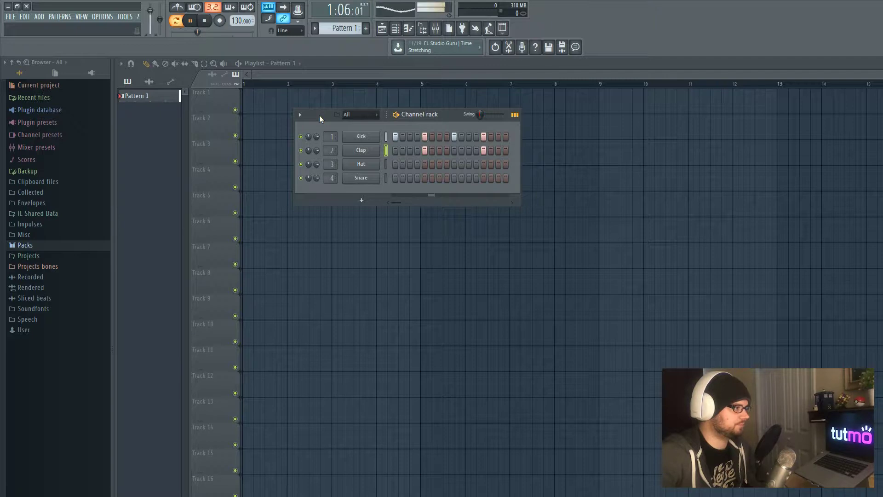
key(space)
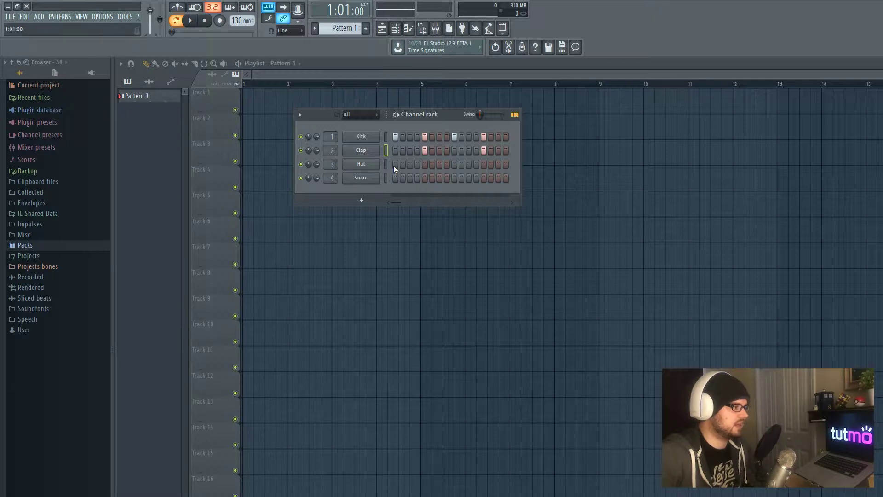
Step: Fill all 16 steps of the Hat channel and play the pattern briefly
drag(394, 164, 480, 166)
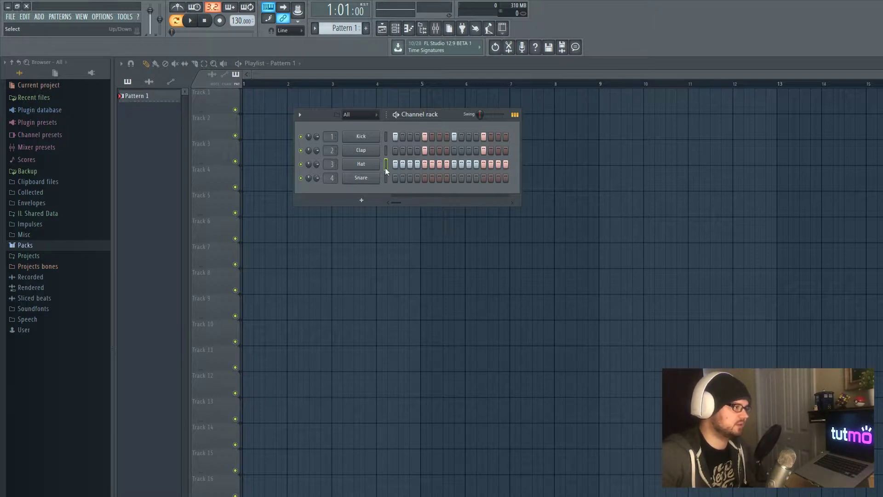
key(space)
key(space)
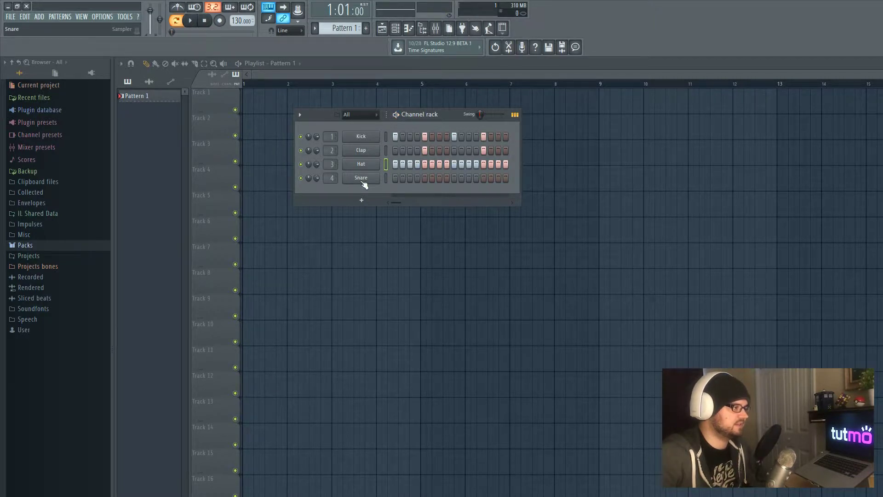
Step: Add a Snare hit on step 16 and listen to the complete drum pattern
click(505, 179)
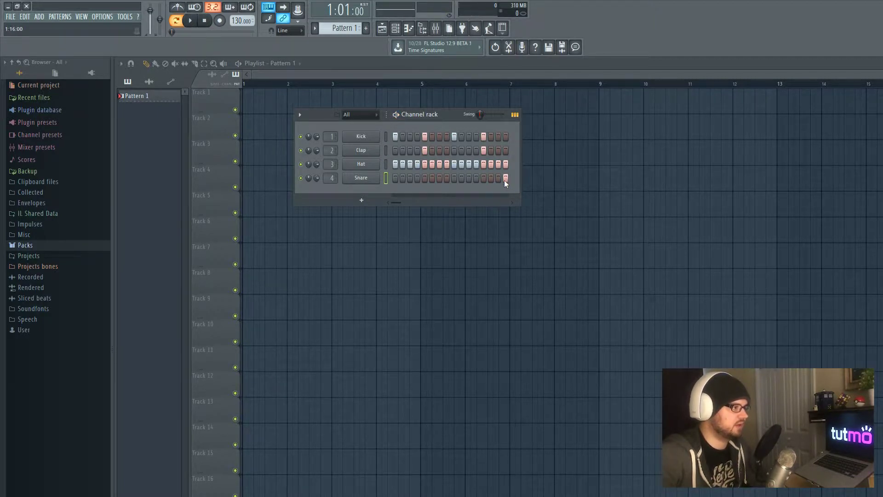
key(space)
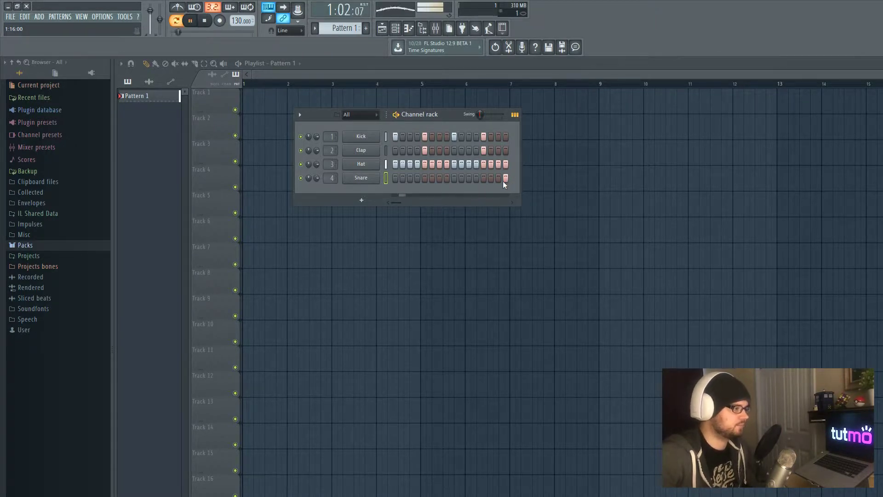
key(space)
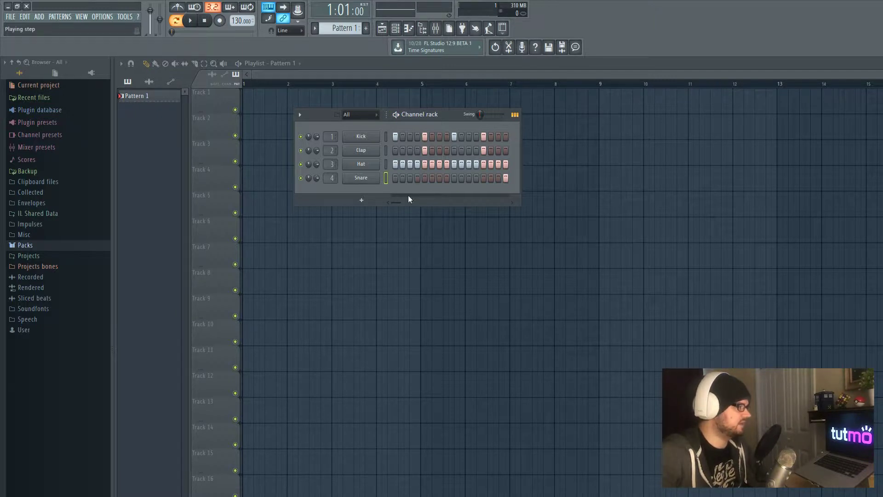
Step: Find the Electric preset in Packs > Instruments > Keyboard and add it as a new channel below Snare
click(28, 246)
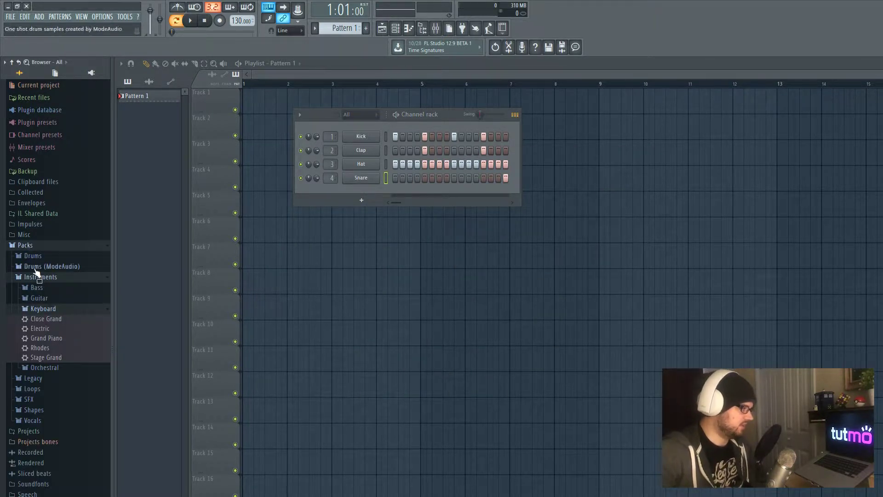
click(37, 277)
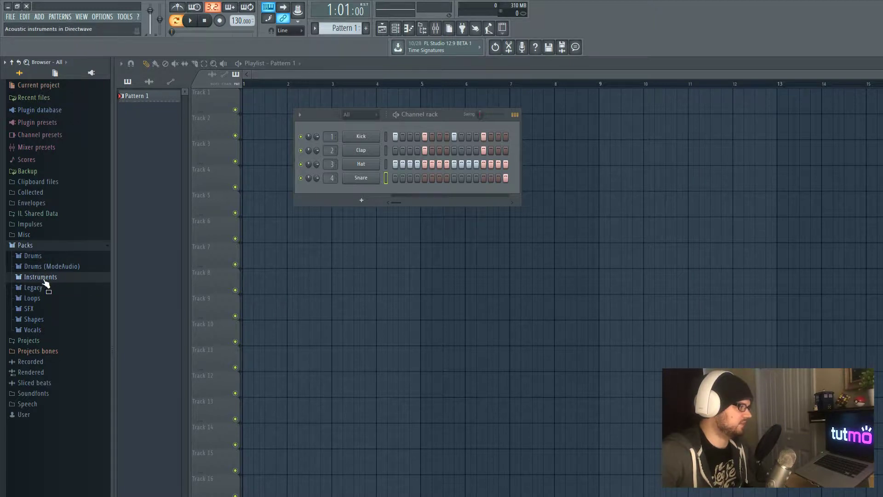
click(43, 278)
click(44, 309)
click(50, 310)
mouse_move(56, 331)
mouse_down()
mouse_move(34, 335)
mouse_move(40, 335)
mouse_up()
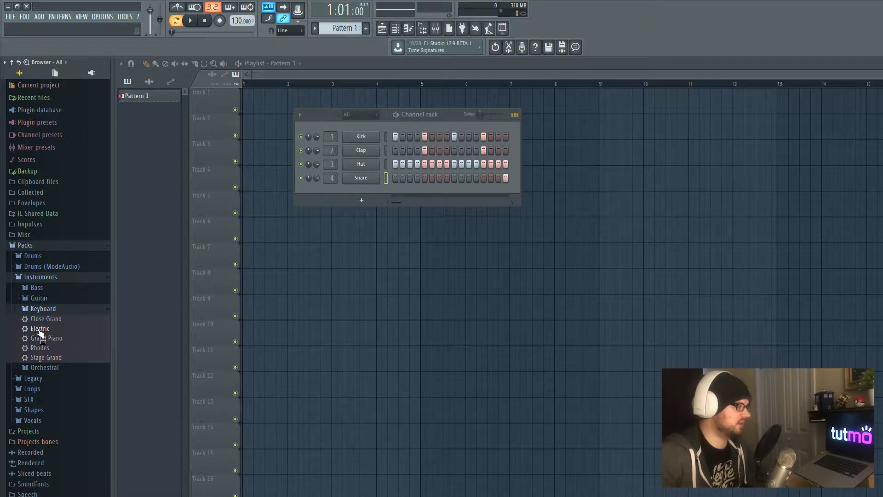
drag(41, 335, 360, 188)
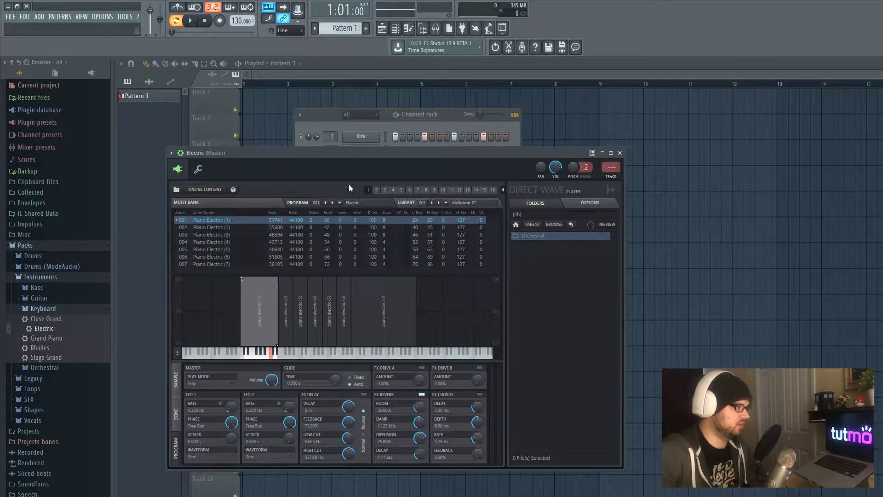
Step: Move the Electric instrument window clear of the channel rack and play a few test notes
drag(325, 156, 546, 217)
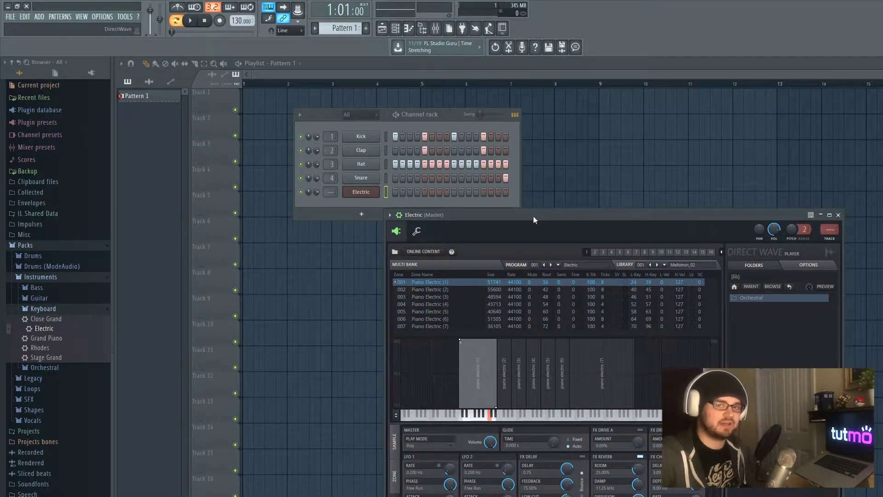
key(z)
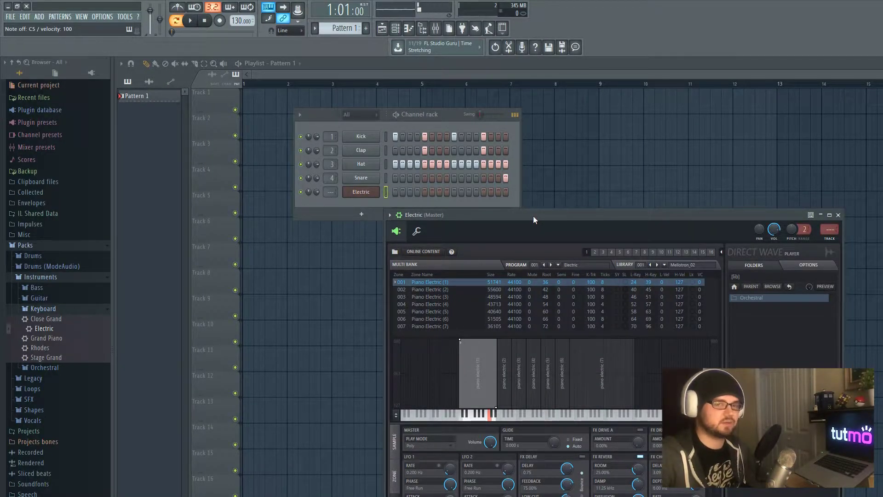
key(x)
key(c)
key(v)
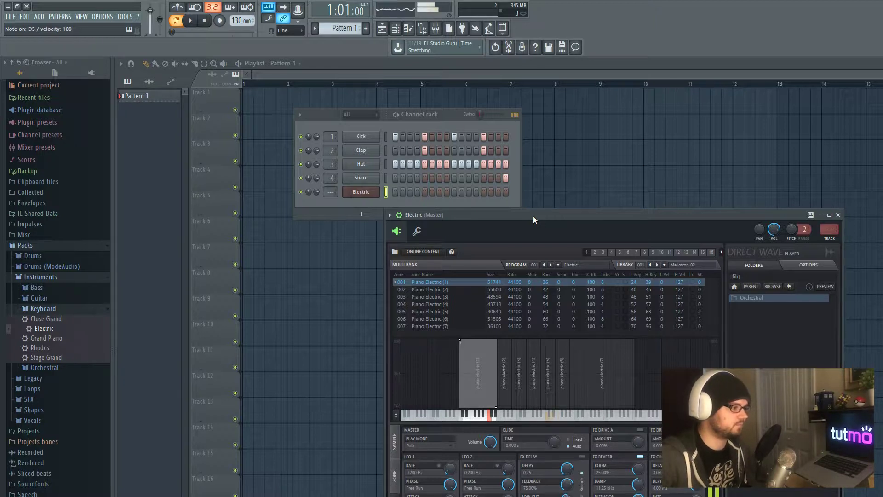
Step: Move the channel rack clear of the instrument window and create an empty Pattern 2
drag(429, 113, 454, 94)
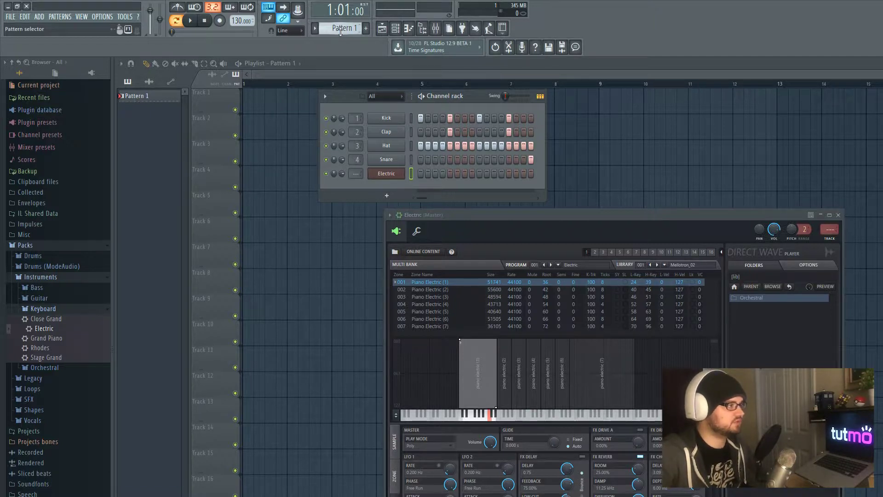
scroll(341, 32, up, 1)
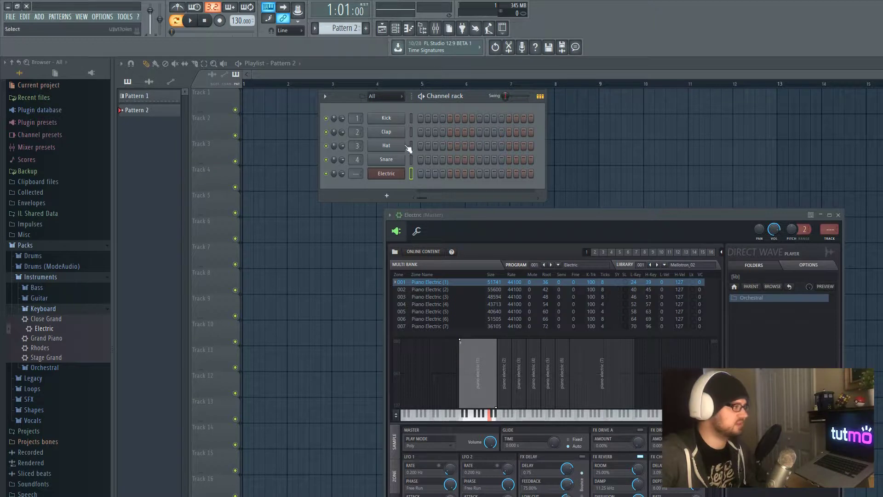
click(137, 95)
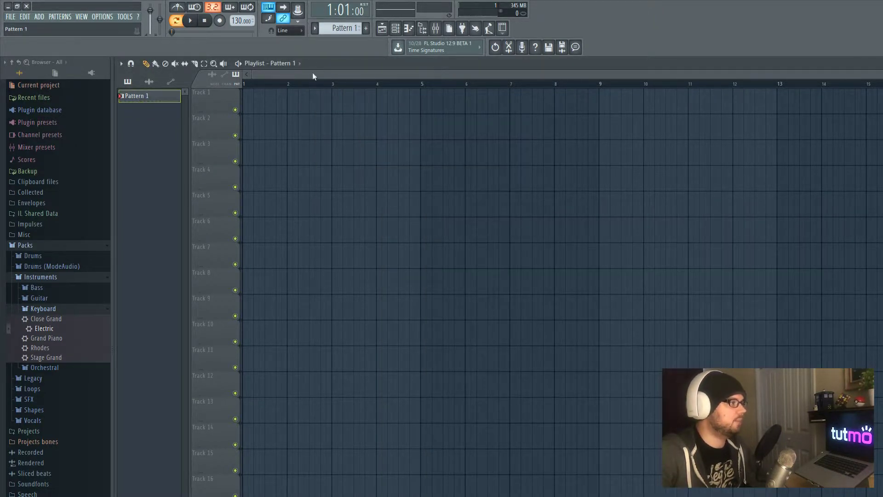
key(F6)
key(F4)
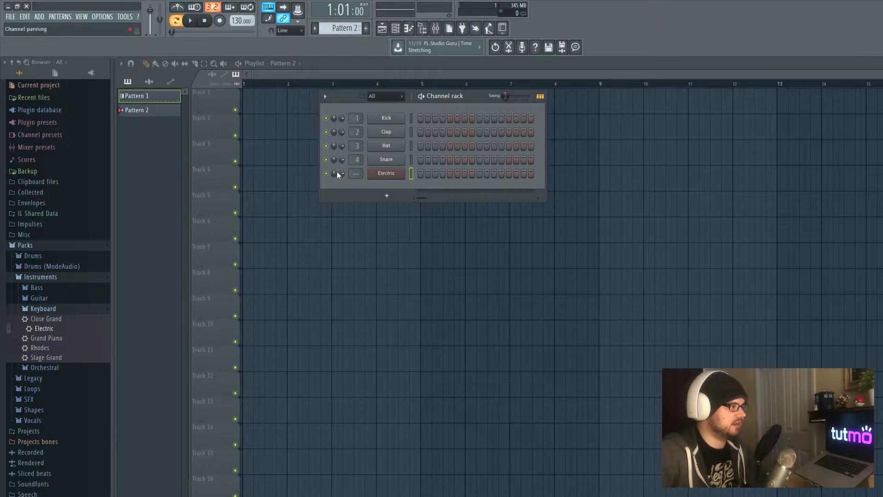
Step: Open the piano roll of the Electric channel in Pattern 2 and bring the C5 octave into view
right_click(388, 173)
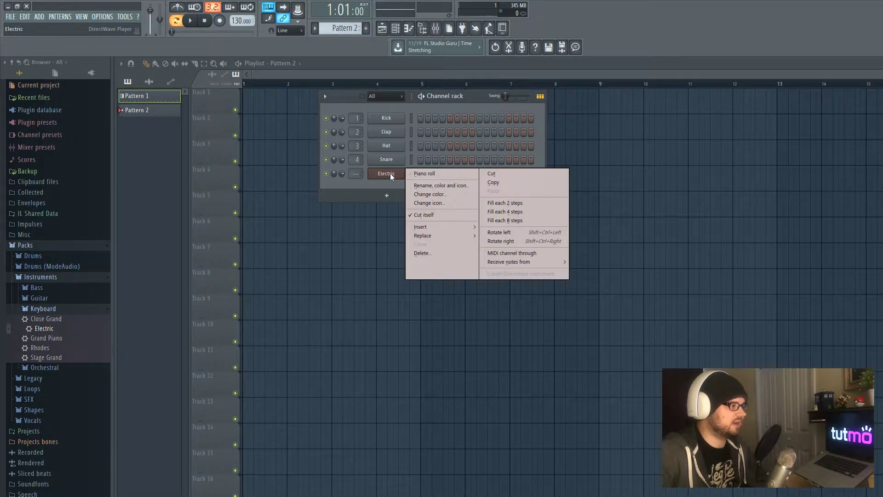
click(430, 173)
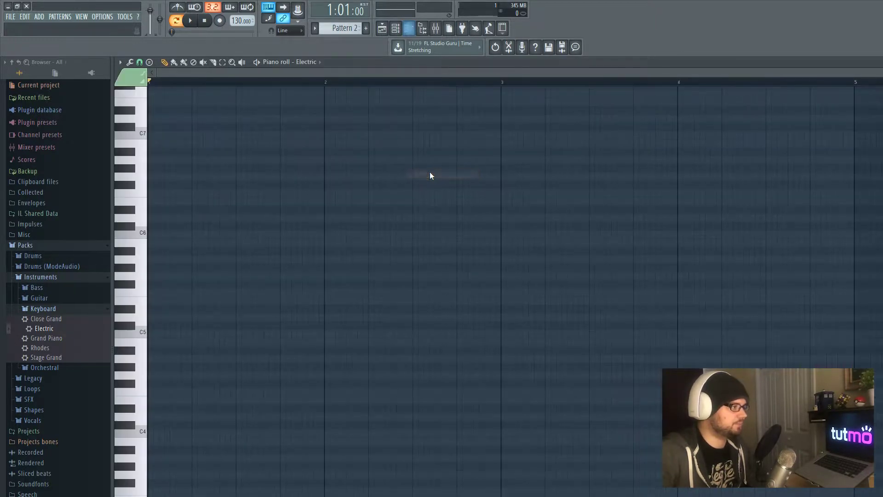
scroll(260, 219, up, 3)
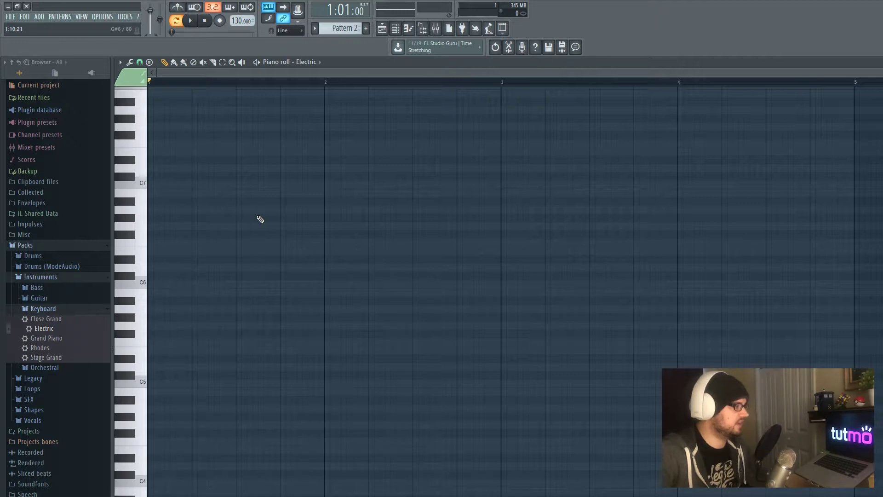
scroll(255, 230, down, 5)
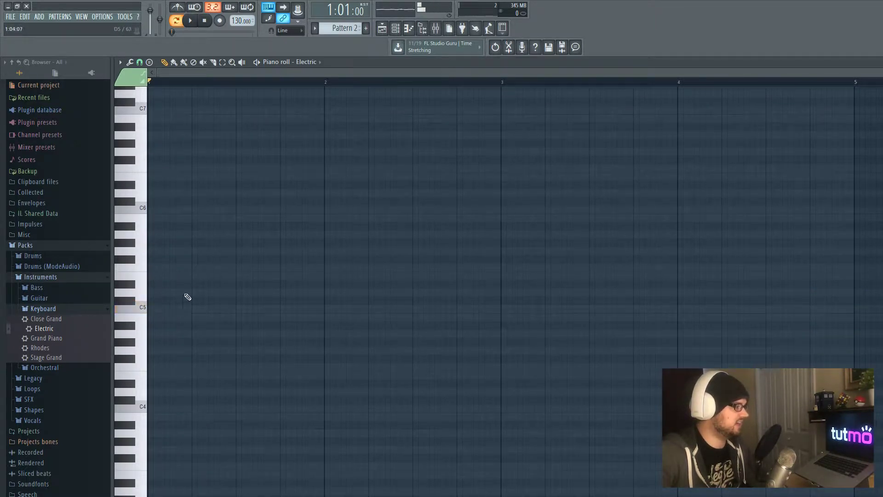
Step: Audition C5 and several other notes of the Electric instrument in the piano roll
click(146, 310)
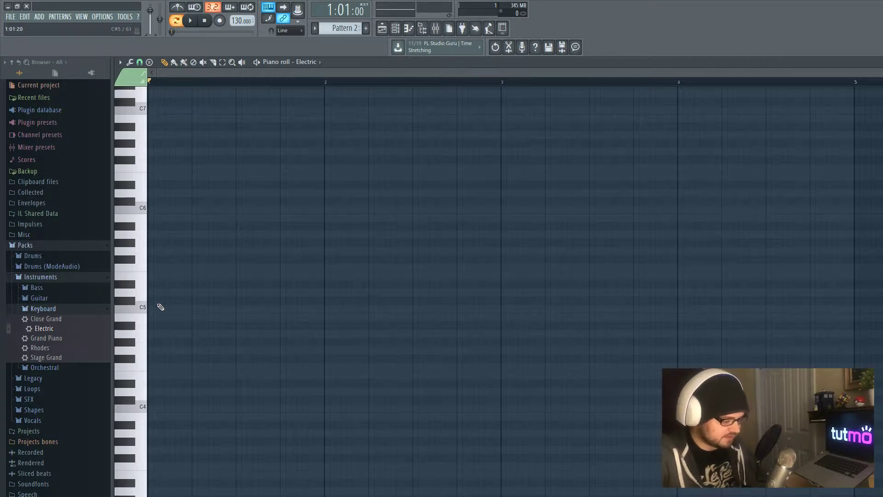
key(z)
key(q)
key(b)
key(c)
key(q)
key(z)
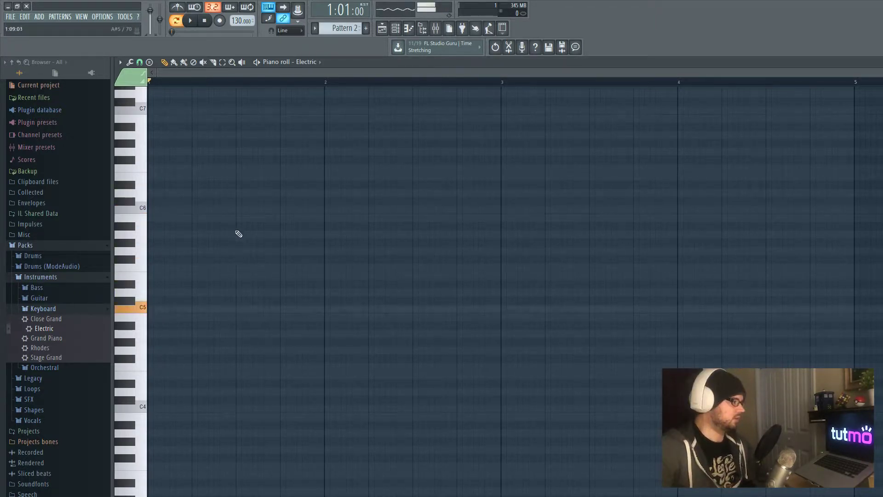
Step: Place a B5 note at the very start of bar 1 and play it back
scroll(221, 243, up, 1)
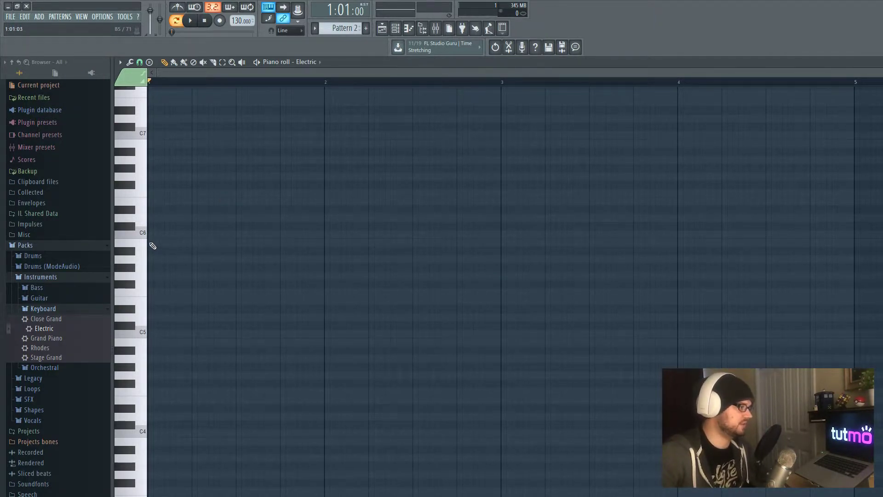
click(152, 245)
scroll(199, 264, up, 1)
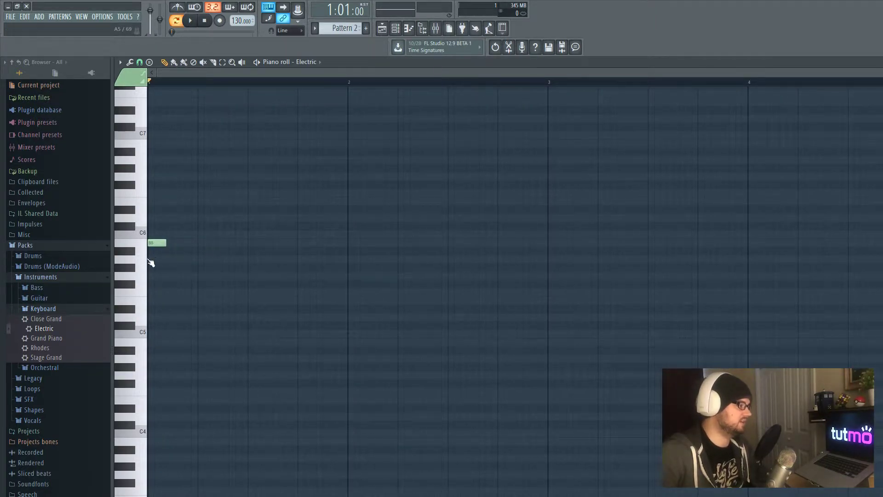
key(space)
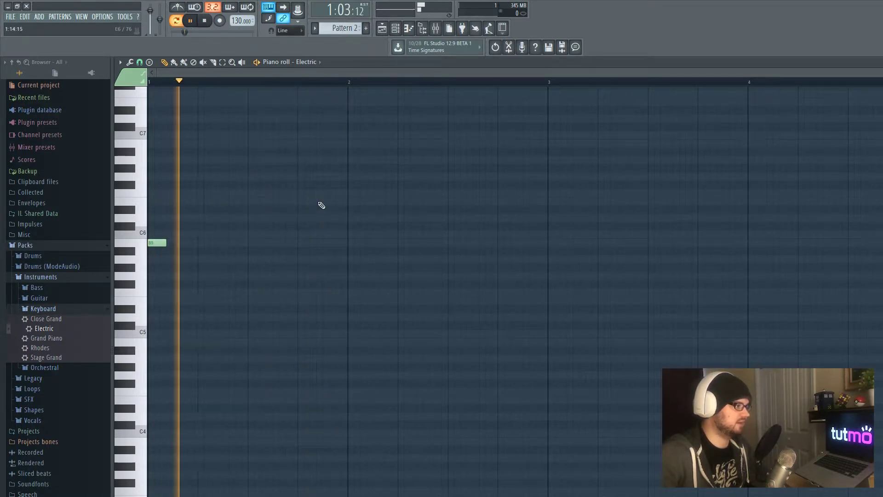
key(space)
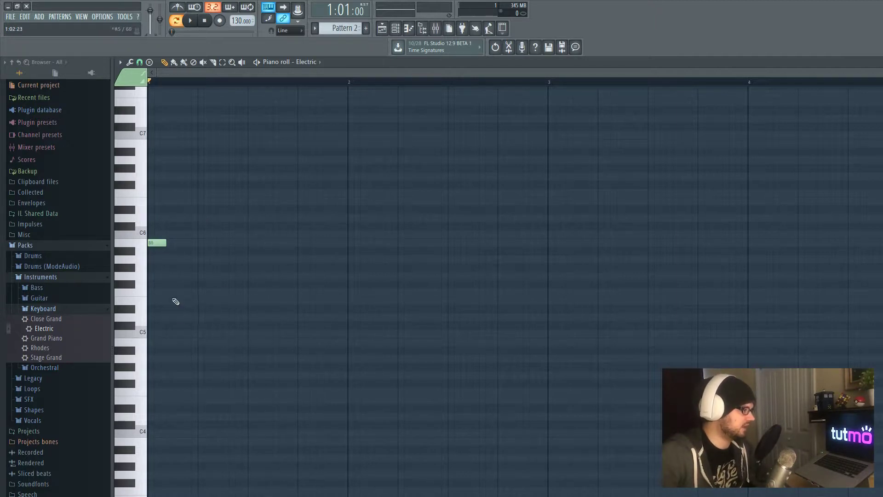
Step: Add B4 and B3 notes under the B5 note at the start of bar 1 and play the stack back
click(150, 345)
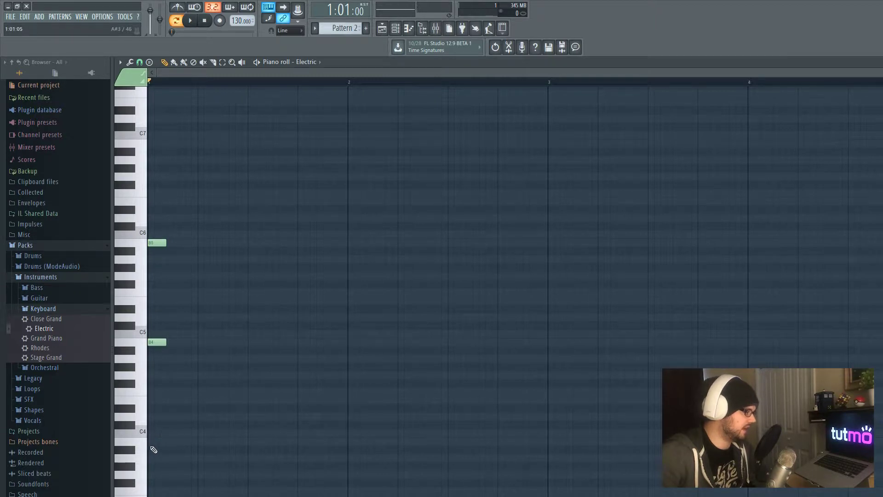
click(152, 442)
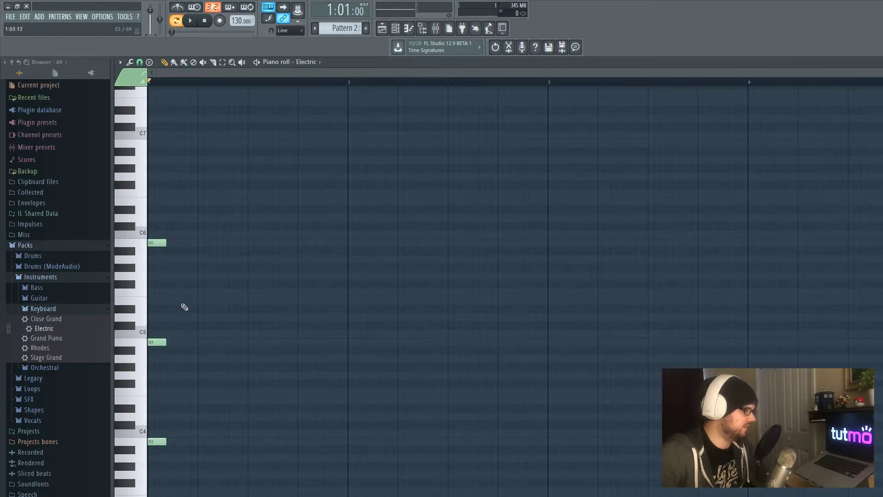
key(space)
key(space)
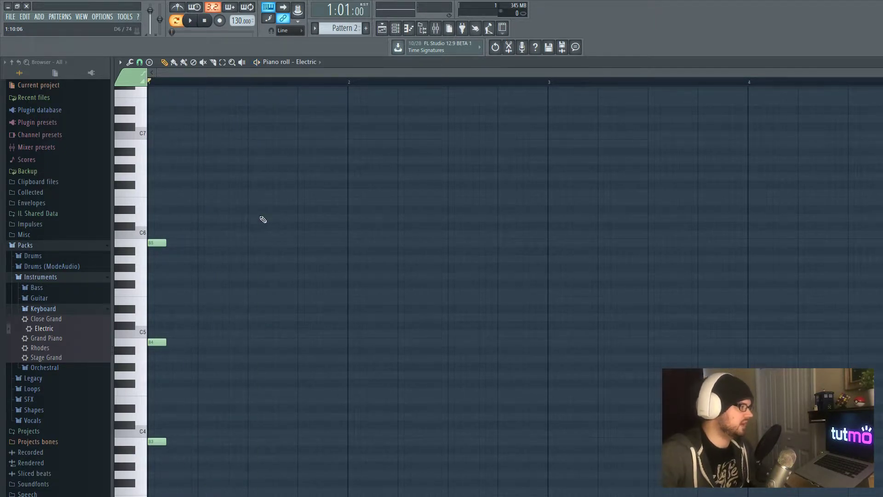
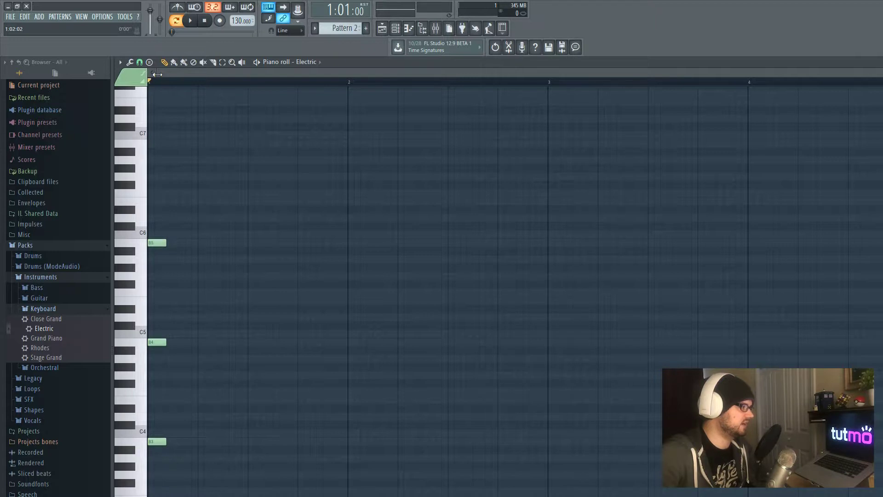
drag(157, 74, 137, 83)
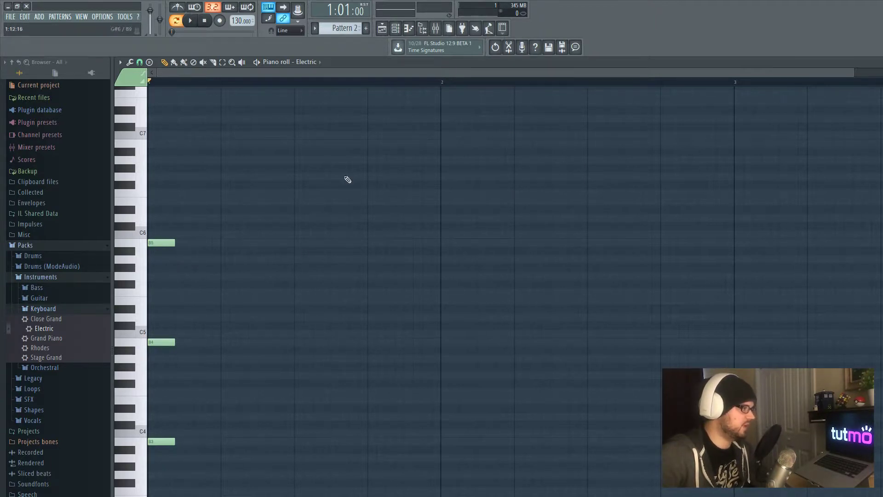
key(space)
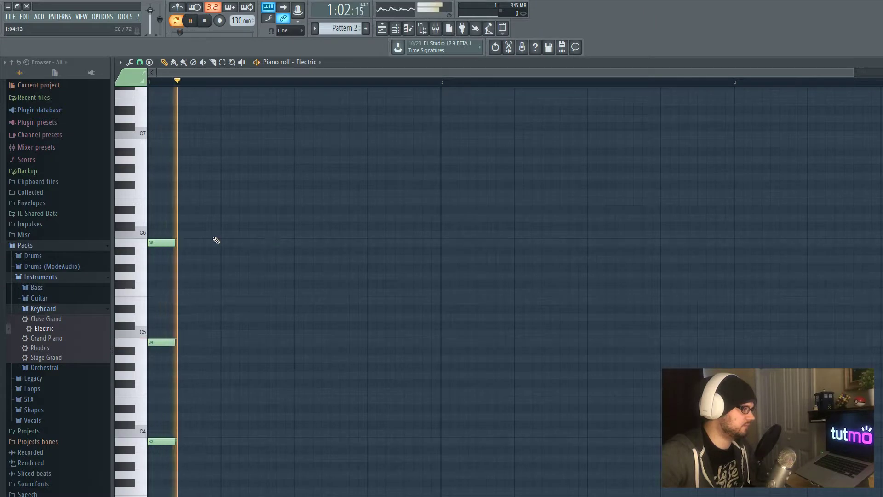
key(space)
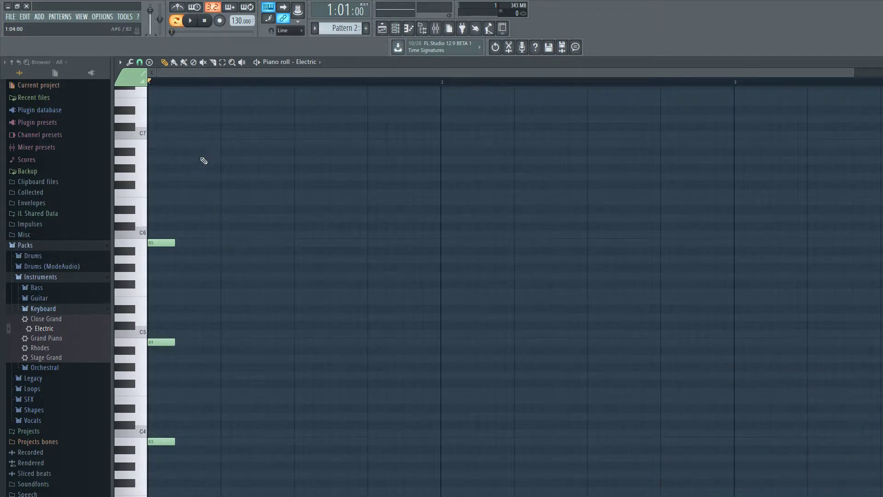
Step: Try the 1/4 step and 1/4 beat snap settings of the piano roll on the B5 note
click(140, 62)
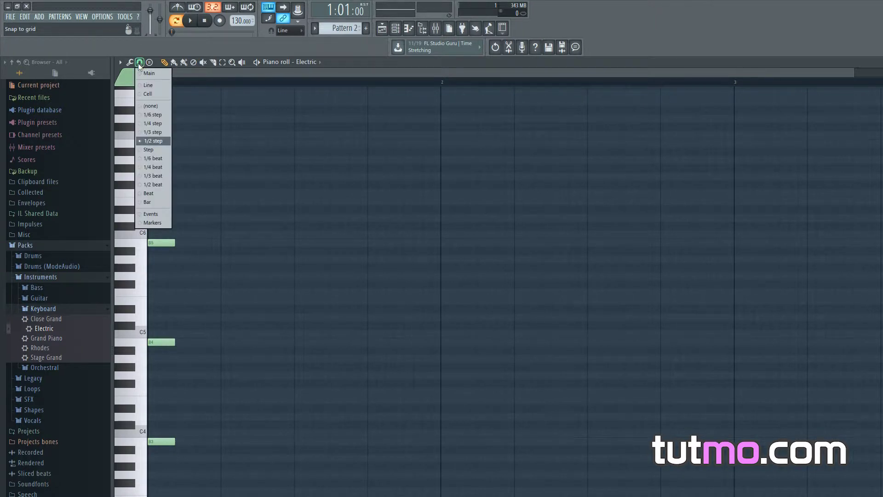
click(159, 124)
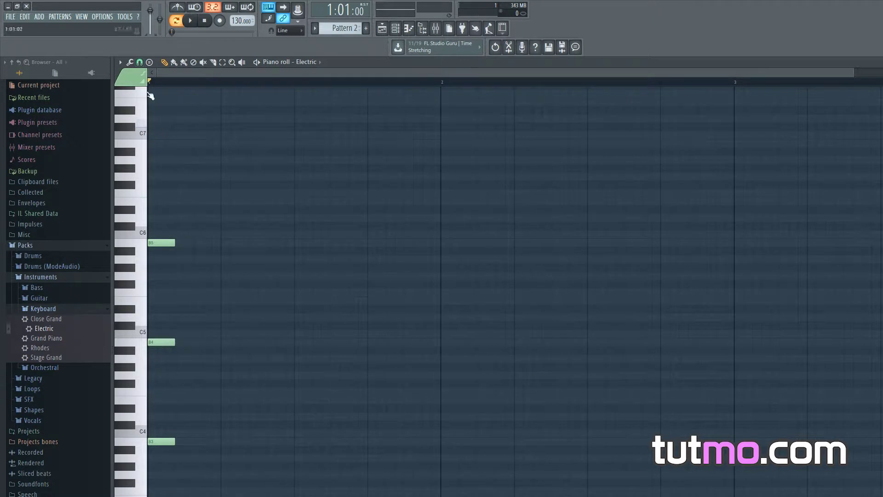
click(140, 62)
click(155, 166)
mouse_move(162, 243)
mouse_down()
mouse_move(217, 243)
mouse_move(162, 244)
mouse_up()
Step: Set snapping to (none), shift the B5 and B4 notes off the grid by different amounts, and play the result
click(139, 63)
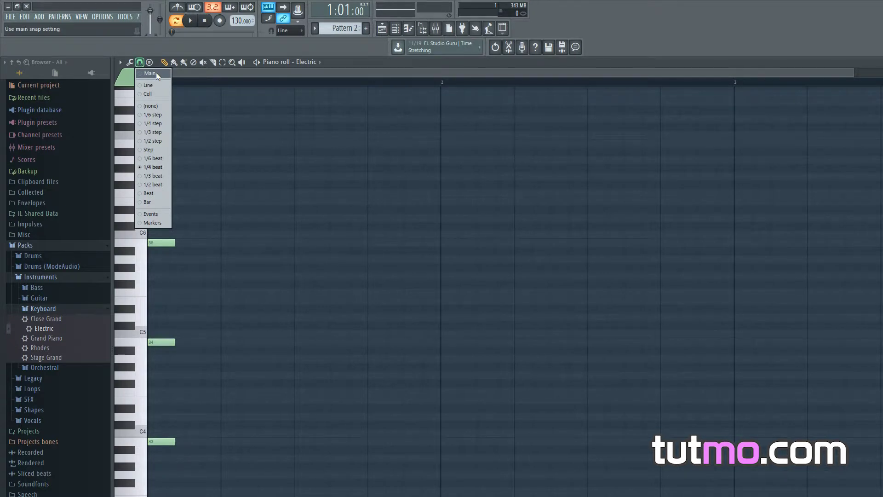
click(156, 106)
drag(162, 243, 172, 243)
mouse_move(162, 341)
mouse_down()
mouse_move(180, 341)
mouse_move(172, 341)
mouse_up()
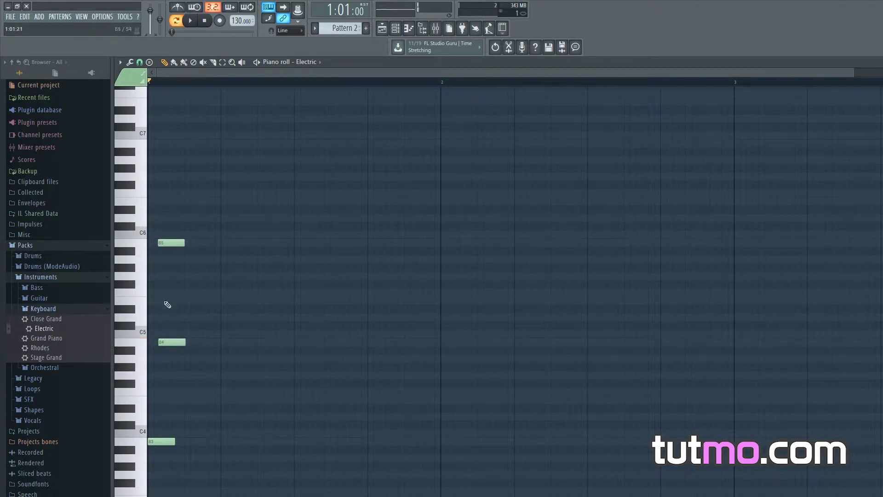
key(space)
key(space)
drag(183, 341, 198, 341)
click(171, 242)
drag(170, 242, 173, 242)
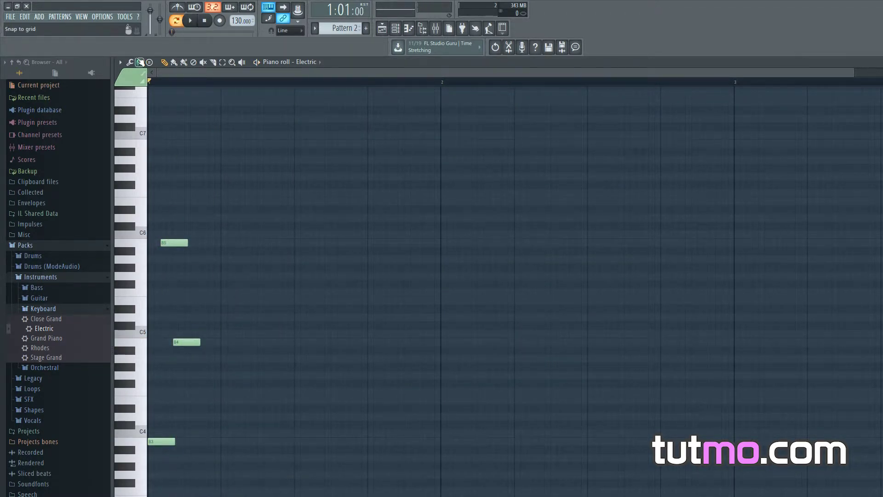
Step: Set snapping to 1/2 step and align the B5 and B4 notes with the start of bar 1
click(139, 61)
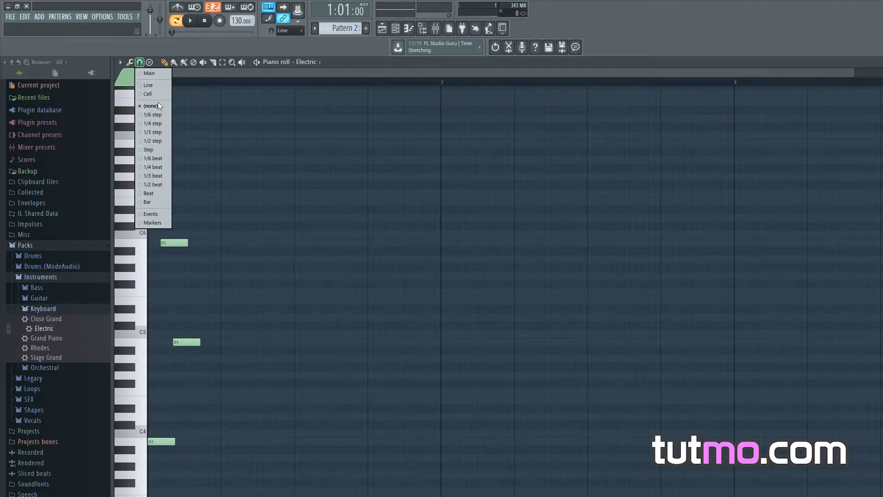
click(157, 141)
drag(177, 244, 164, 244)
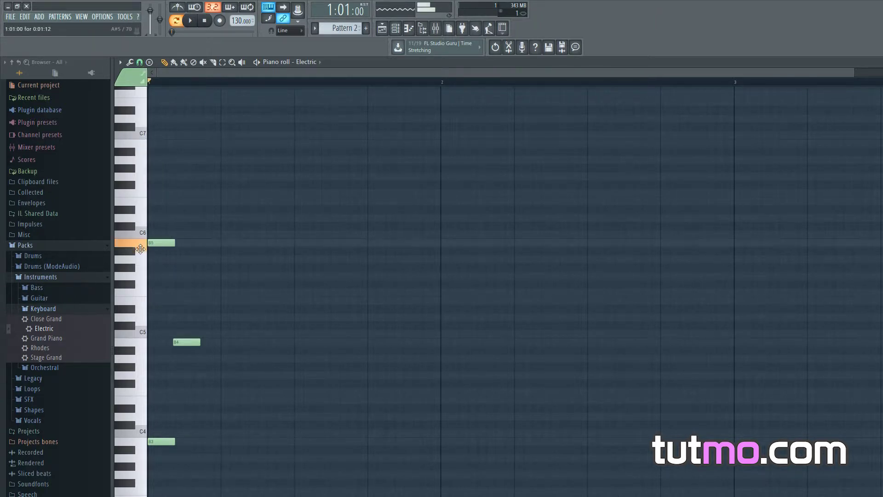
drag(184, 342, 158, 342)
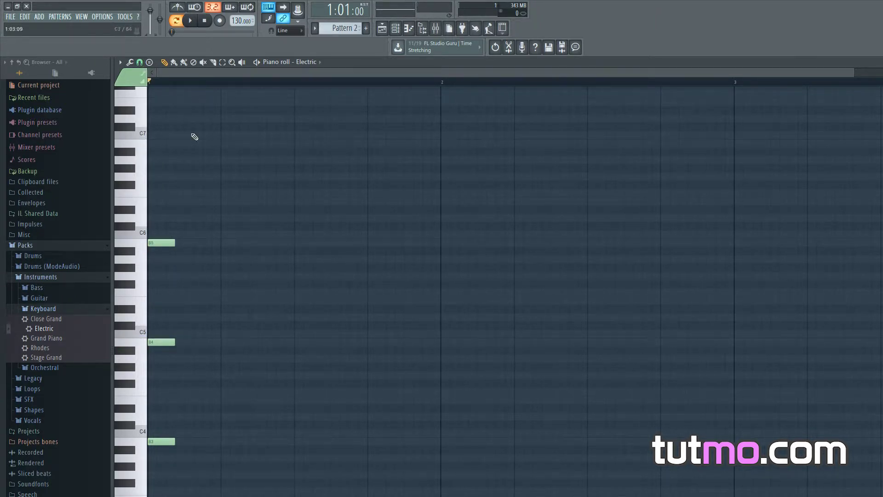
Step: Repeat the B5, B4 and B3 stack at steps 3, 5 and 7 of bar 1 and play the sequence back
click(188, 243)
click(186, 343)
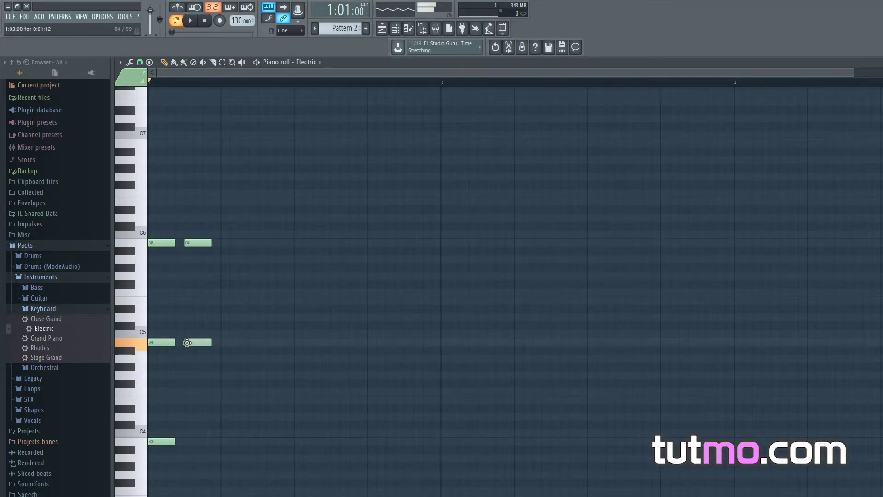
click(188, 442)
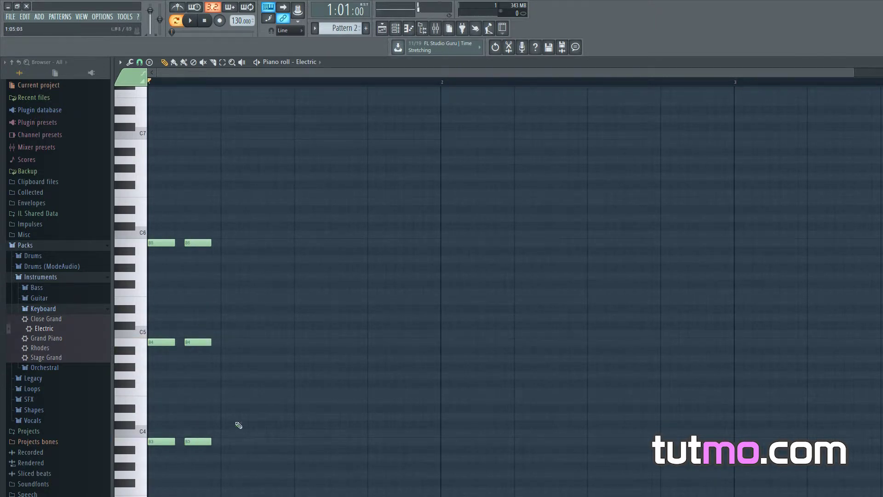
click(224, 244)
click(223, 342)
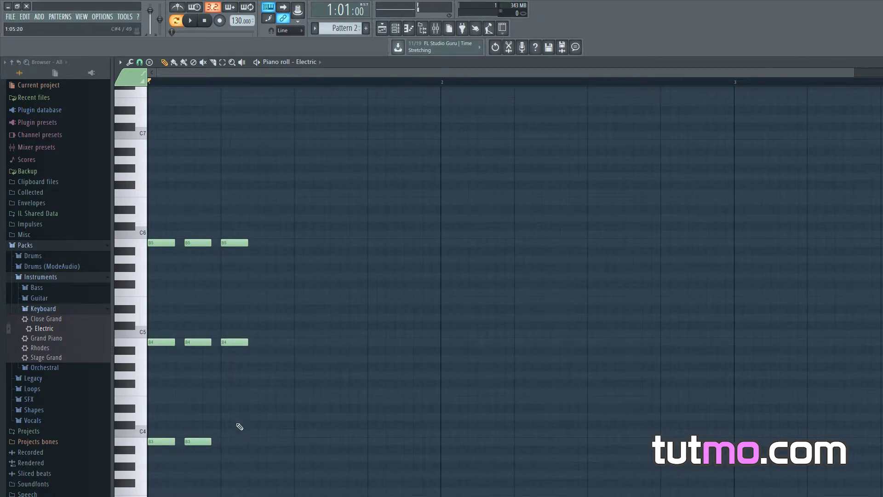
click(226, 442)
click(263, 243)
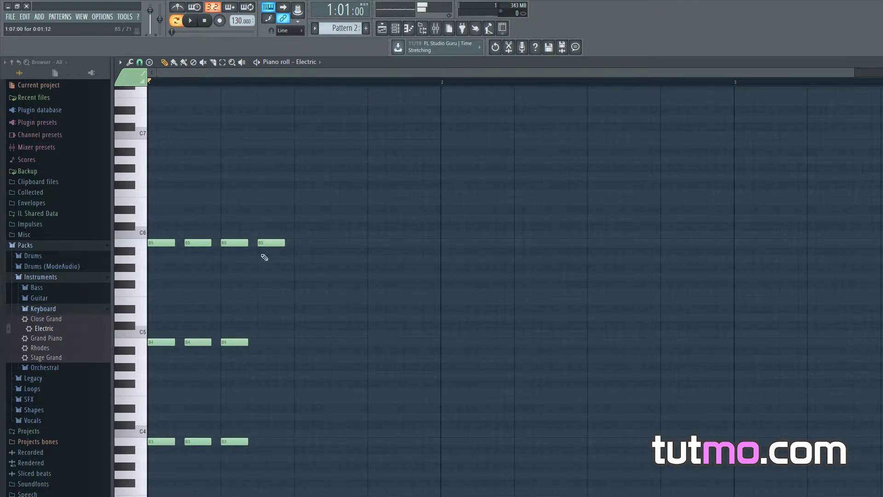
click(263, 343)
click(260, 442)
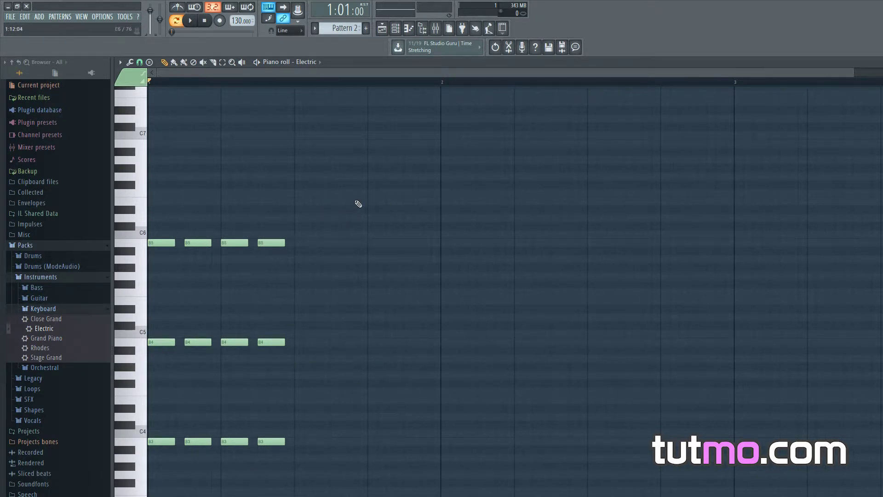
key(space)
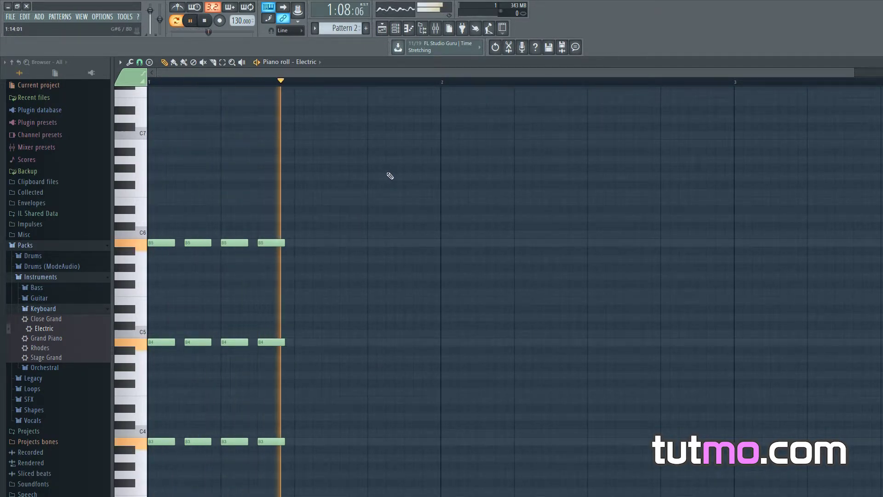
key(space)
Step: Select all the notes, duplicate them, and align the copy with step 9 of bar 1
click(222, 63)
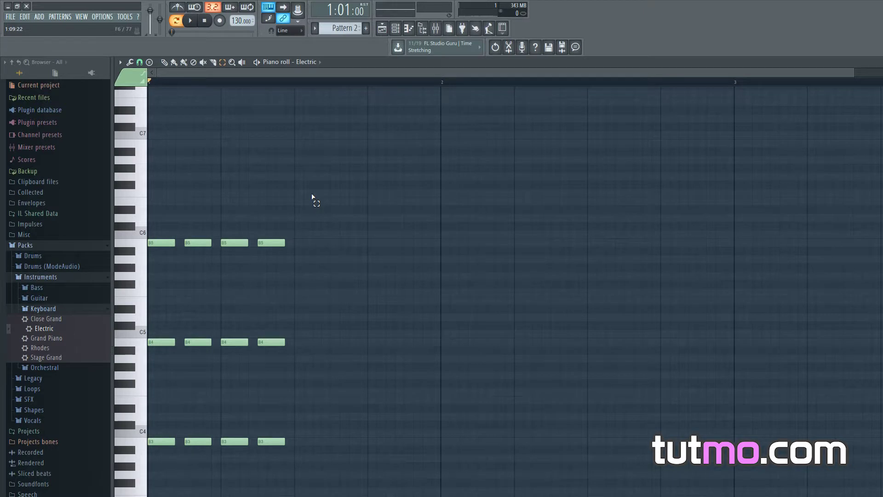
drag(311, 189, 148, 485)
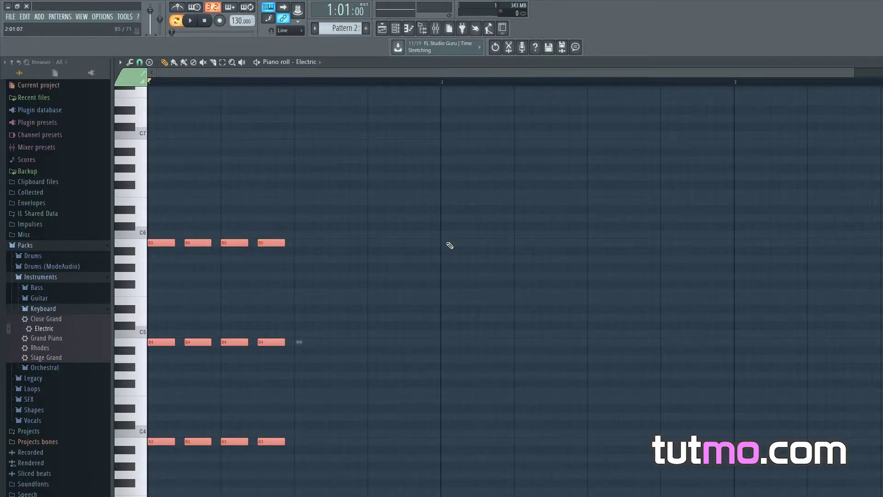
key(ctrl+b)
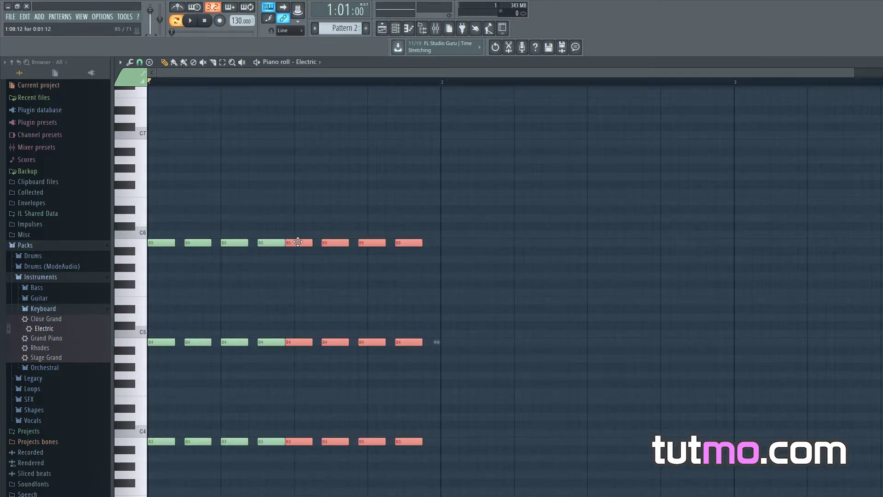
drag(302, 242, 311, 242)
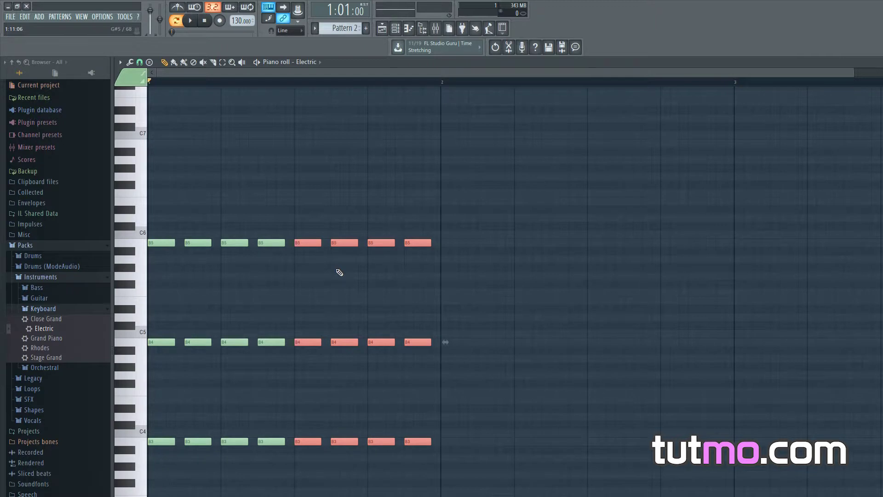
Step: Duplicate the selected notes again and nudge the new copy so it begins exactly at bar 2
key(shift+Right)
key(shift+Right)
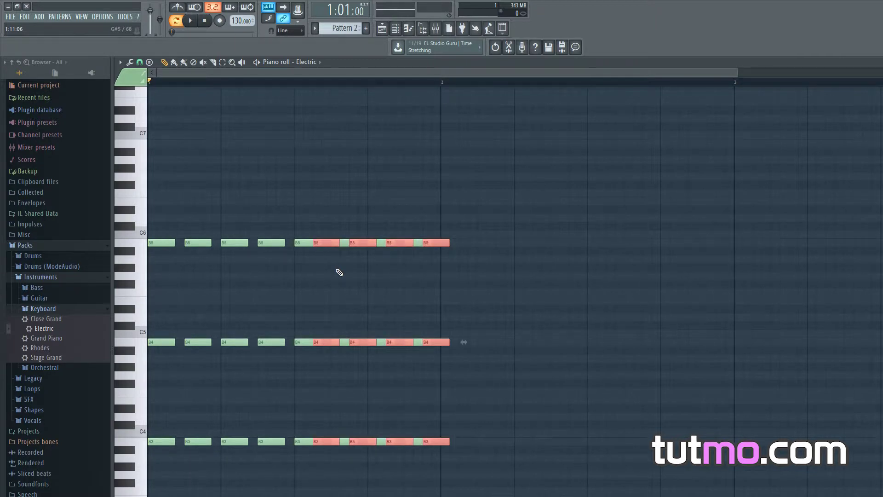
key(shift+Right)
key(shift+Right)
key(shift+Right)
key(shift+Right)
key(shift+Right)
key(shift+Right)
key(shift+Right)
key(shift+Right)
key(shift+Right)
key(shift+Right)
key(shift+Right)
key(shift+Right)
key(shift+Right)
key(shift+Right)
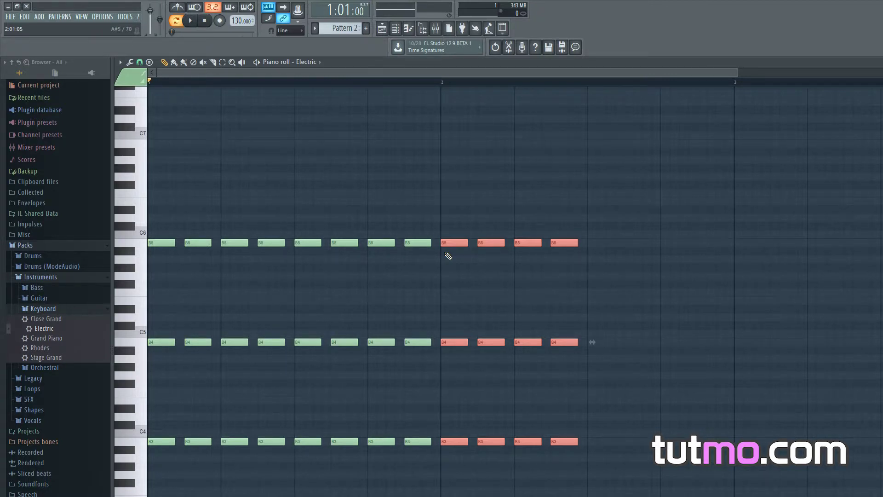
Step: Duplicate the selected notes three more times, select all three copies, and shift them to begin at step 9 of bar 2
key(ctrl+b)
key(ctrl+b)
key(ctrl+b)
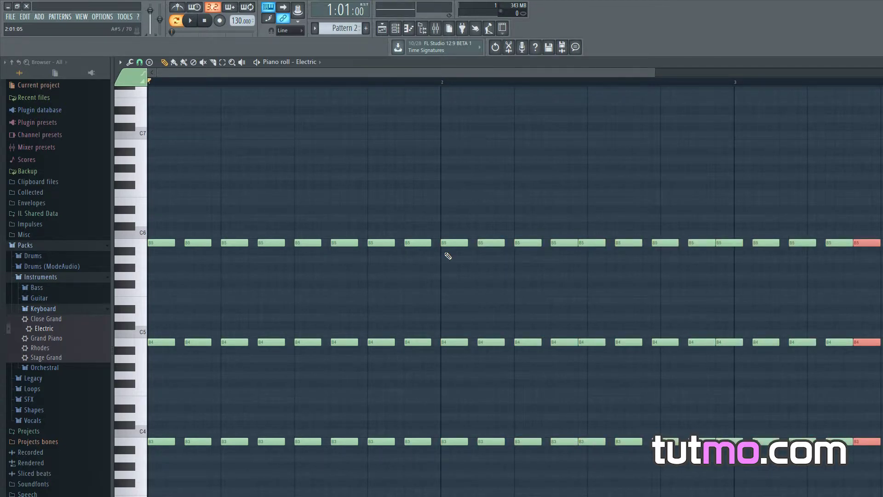
key(z)
drag(593, 220, 880, 478)
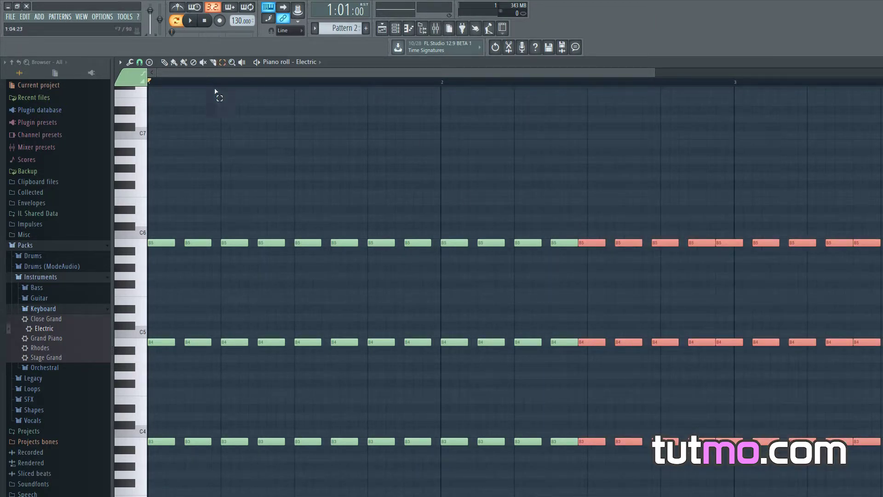
drag(581, 243, 601, 243)
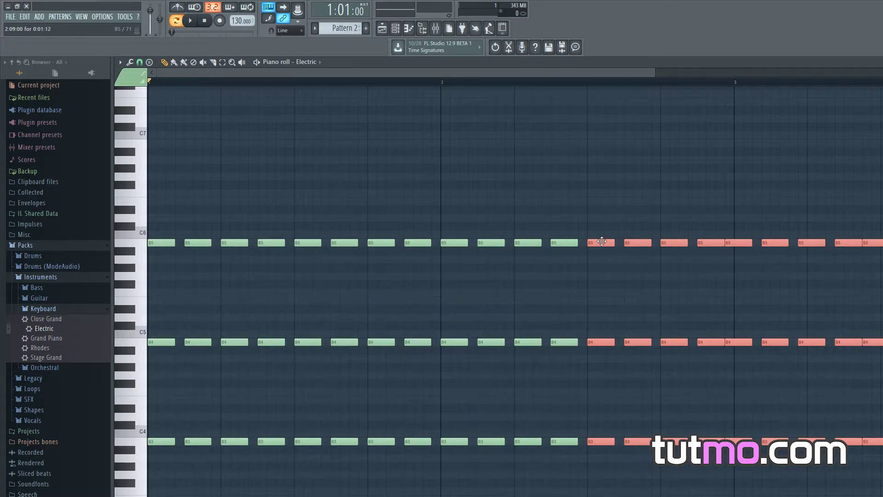
Step: Shift the remaining notes to begin at bar 3, align the last group with step 9 of bar 3, and play the sequence back
drag(739, 223, 879, 483)
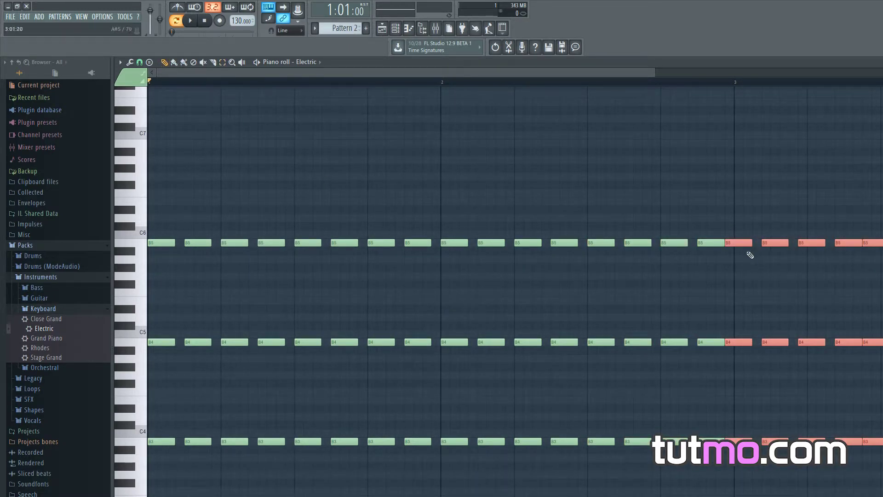
drag(741, 243, 750, 243)
click(222, 63)
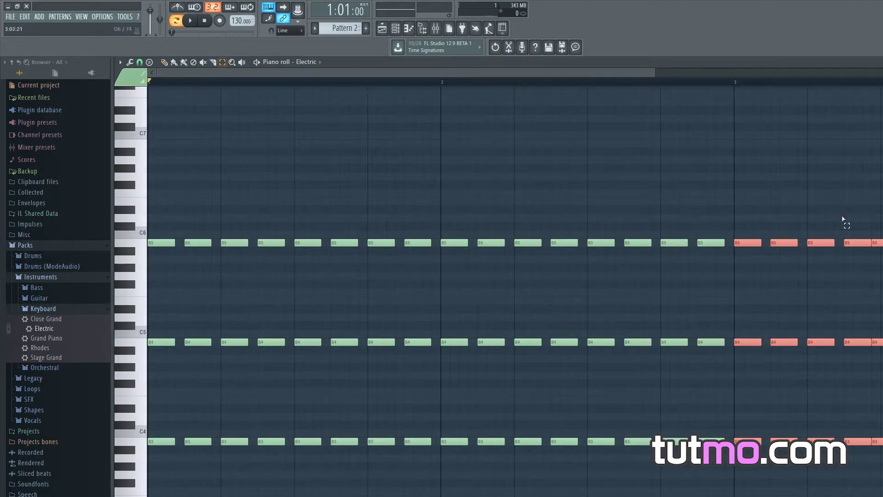
key(ctrl+d)
click(164, 63)
drag(874, 243, 882, 243)
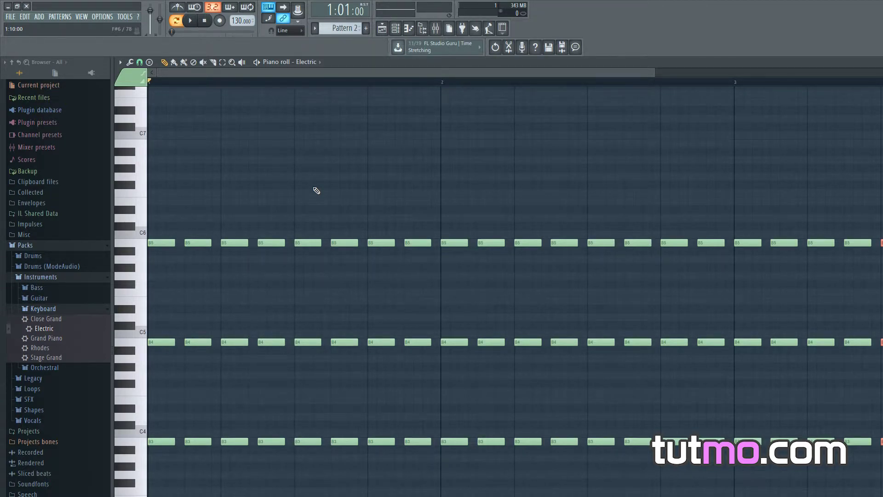
key(space)
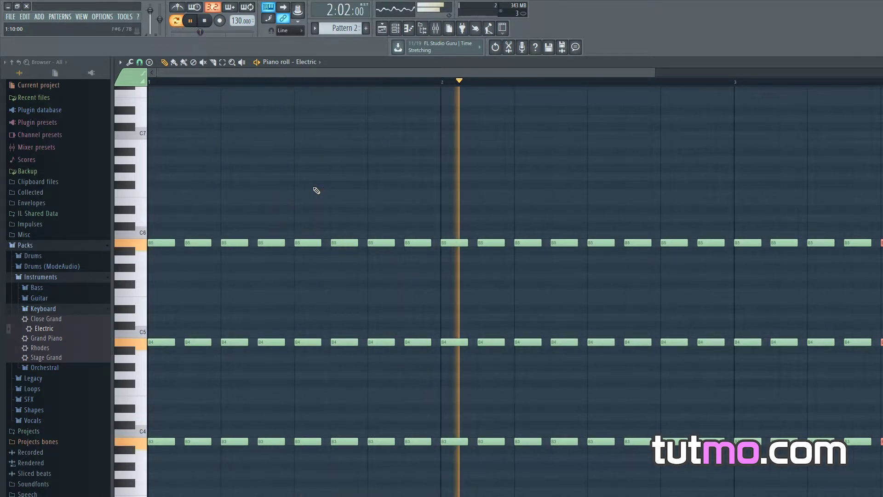
key(space)
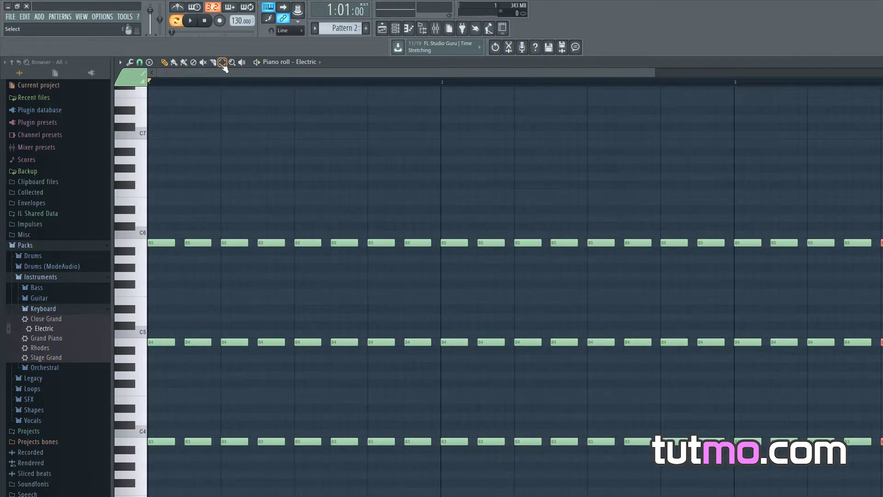
Step: Raise the last two B5 notes of bar 1 to D6 and play the result back
drag(368, 219, 426, 250)
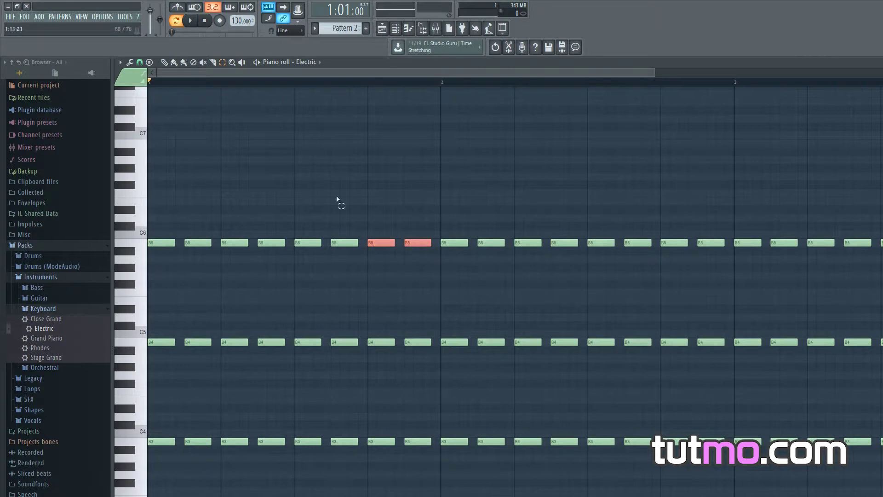
drag(376, 244, 376, 219)
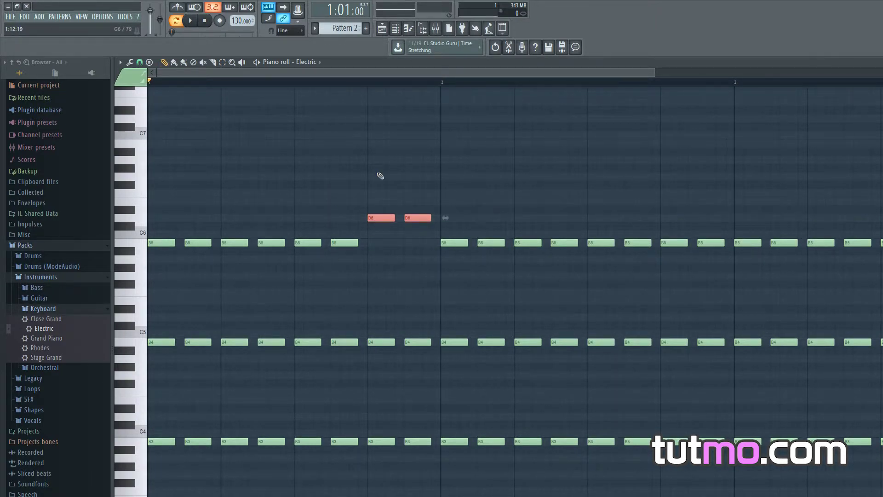
key(space)
key(space)
Step: Raise the first six B5 notes of bar 2 by three semitones to D6
drag(439, 221, 629, 254)
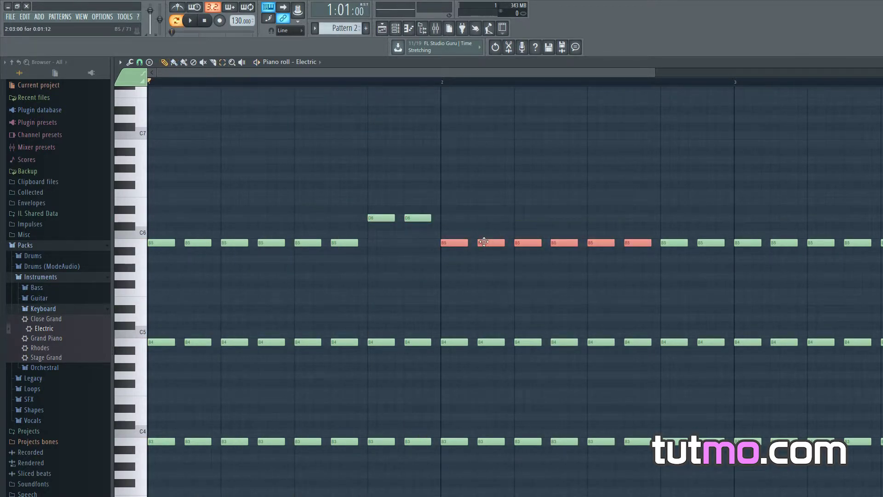
key(shift+Up)
key(shift+Up)
key(shift+Up)
Step: Lower all the B4 and B3 notes in bar 2 to G4 and G3, and play the part back
key(e)
drag(446, 314, 721, 454)
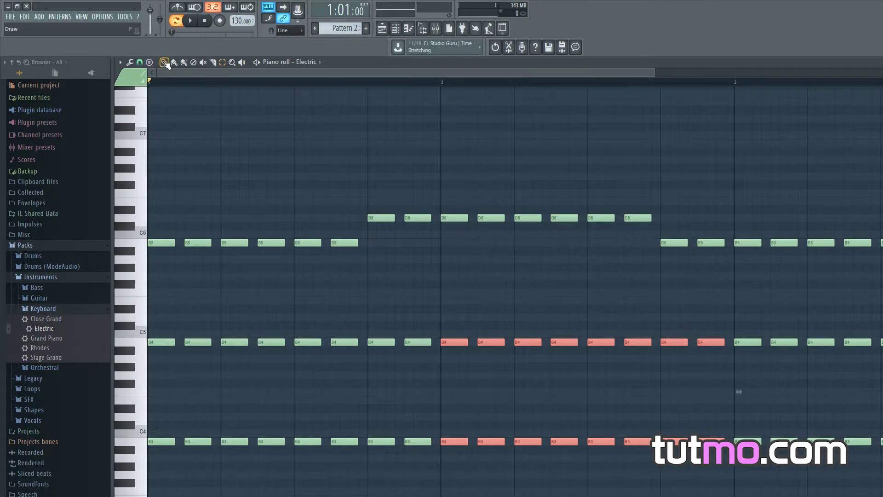
drag(458, 342, 458, 380)
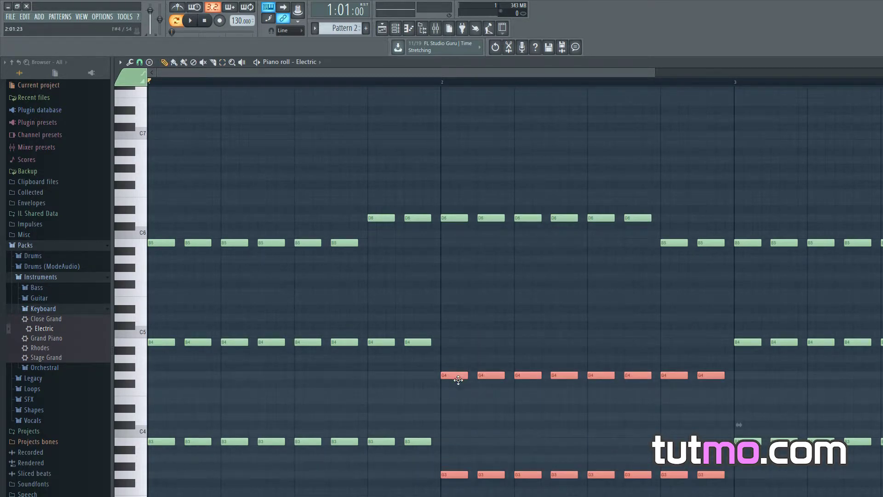
key(space)
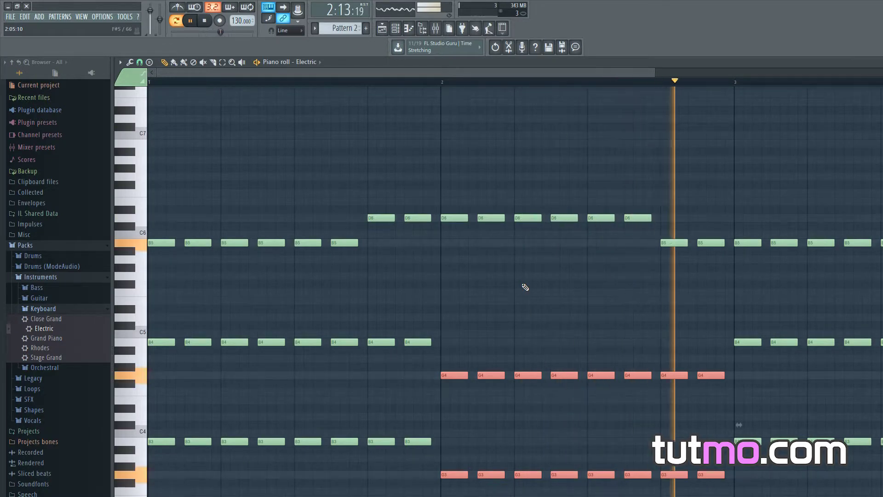
key(space)
Step: Lower the last two B5 notes of bar 2 to A5 and play the four-bar piano part back
drag(329, 70, 433, 71)
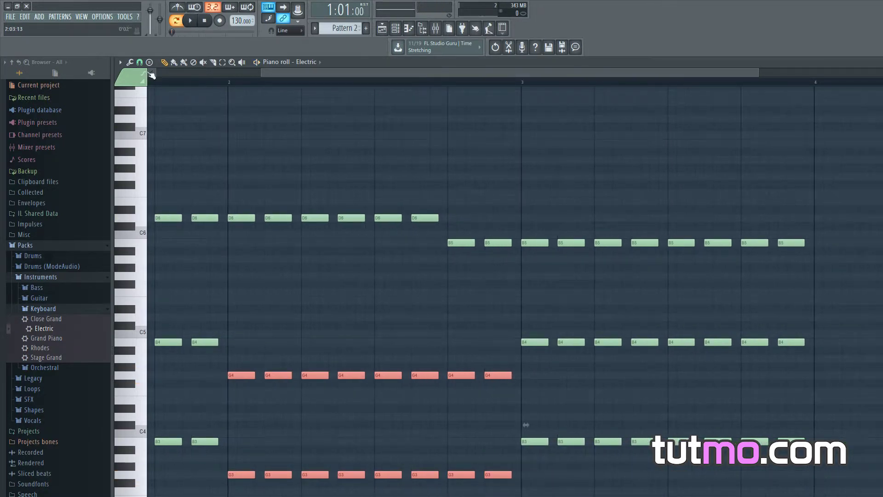
drag(460, 242, 458, 256)
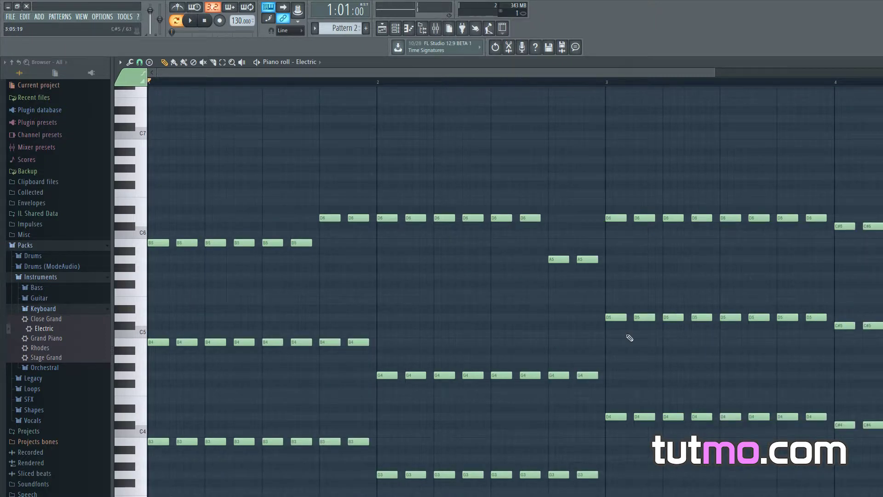
drag(714, 72, 882, 72)
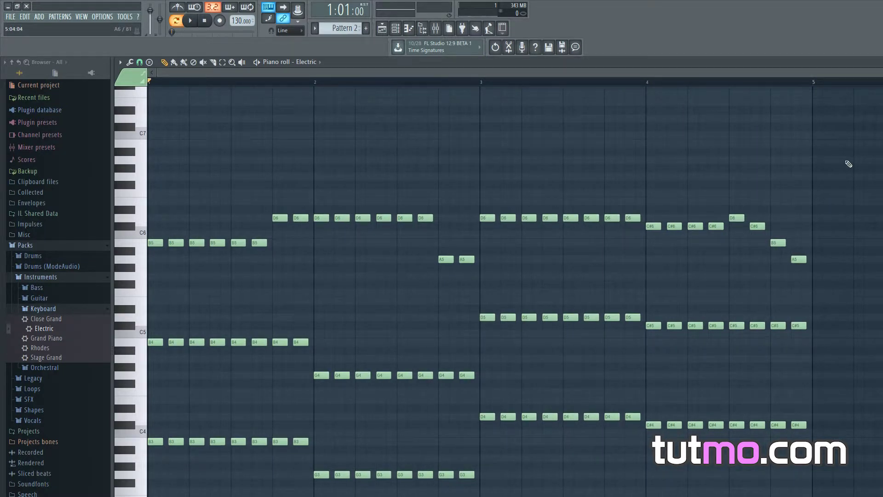
key(space)
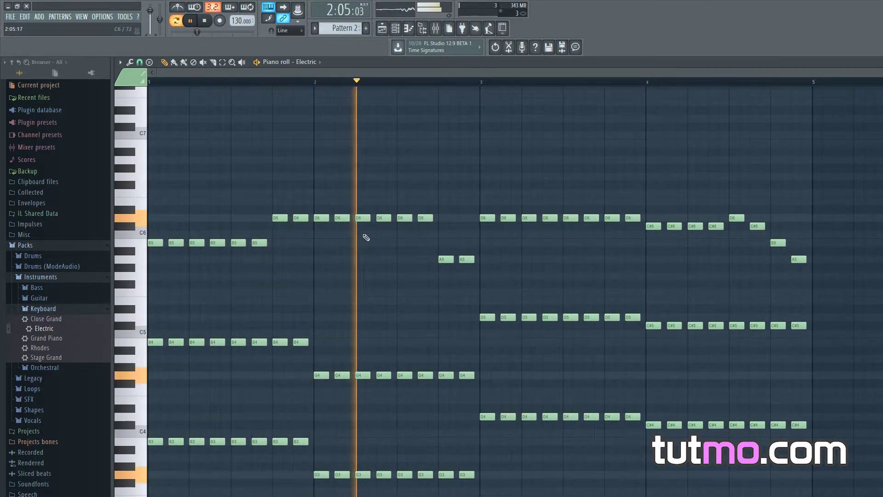
key(space)
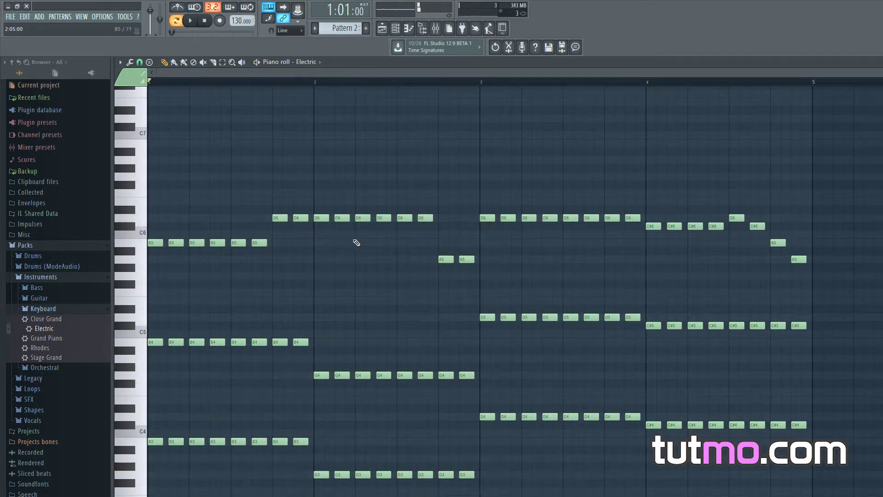
Step: Open the playlist, make Pattern 1 the active pattern, and place one clip of it at bar 1 of Track 1
click(385, 31)
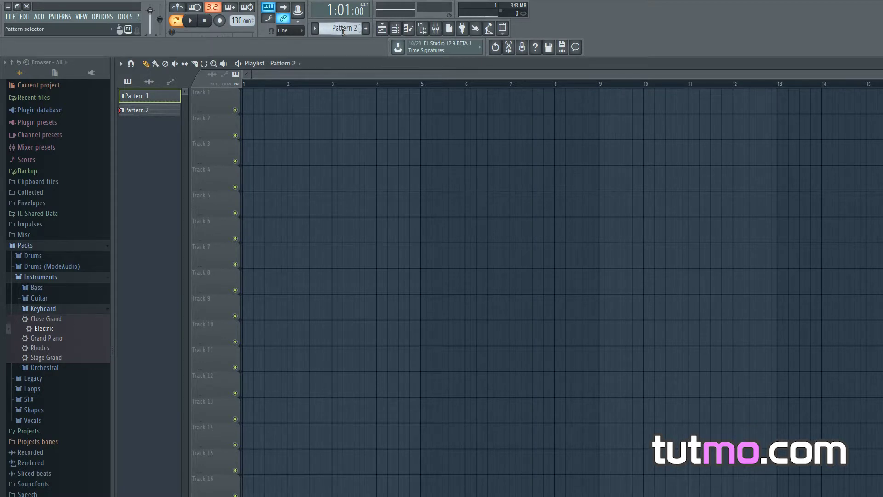
click(396, 29)
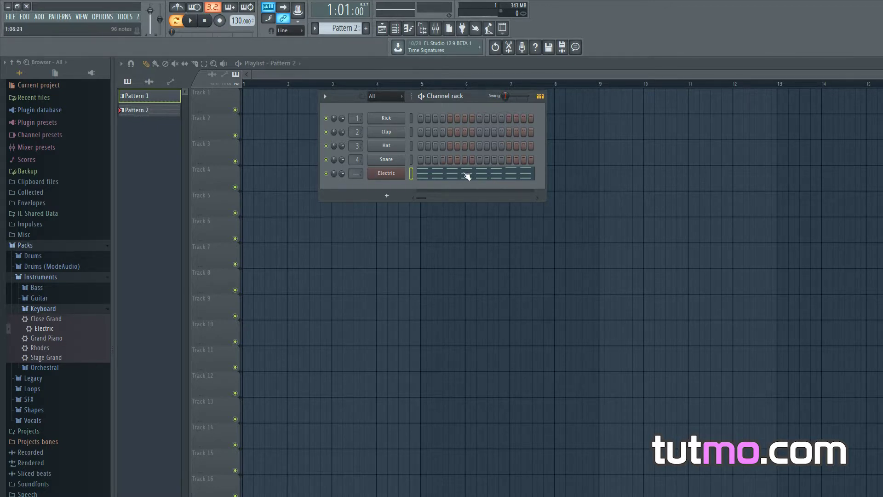
drag(548, 177, 545, 198)
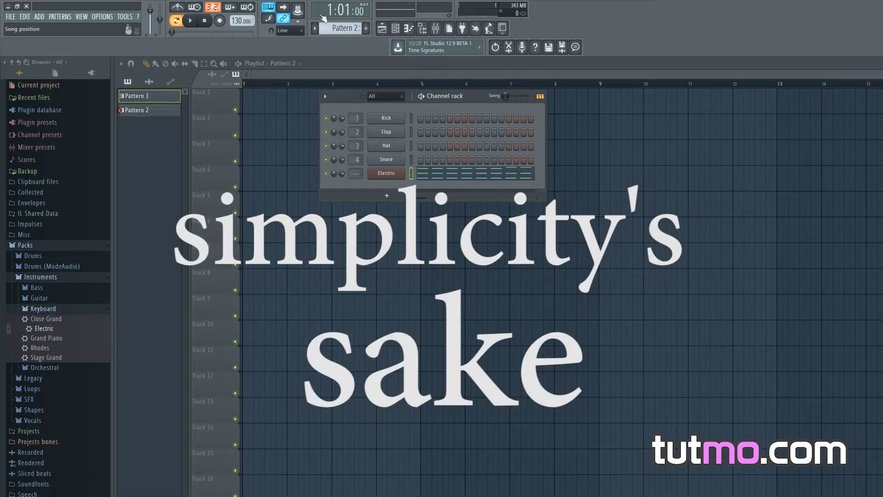
scroll(343, 30, up, 1)
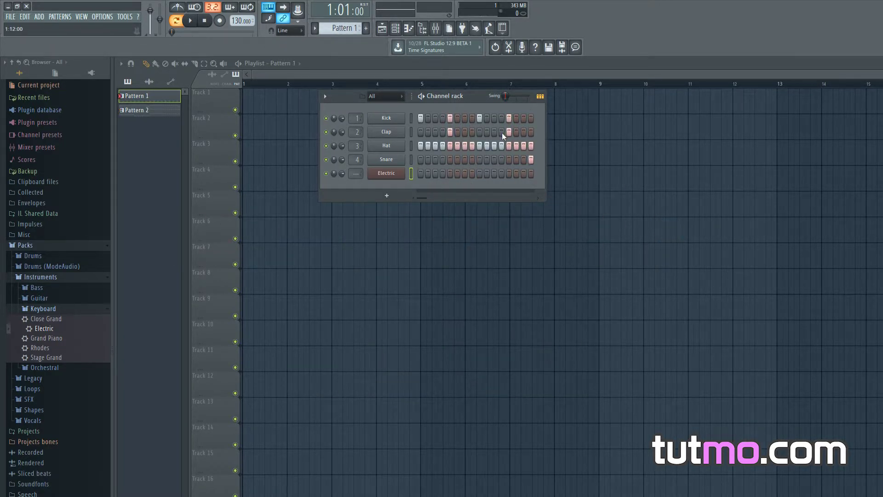
drag(399, 98, 447, 215)
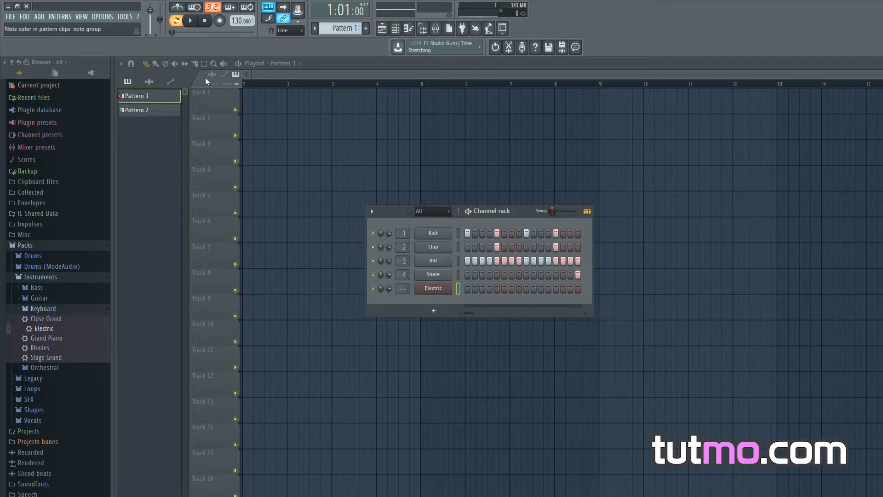
click(247, 106)
click(484, 98)
drag(485, 99, 291, 108)
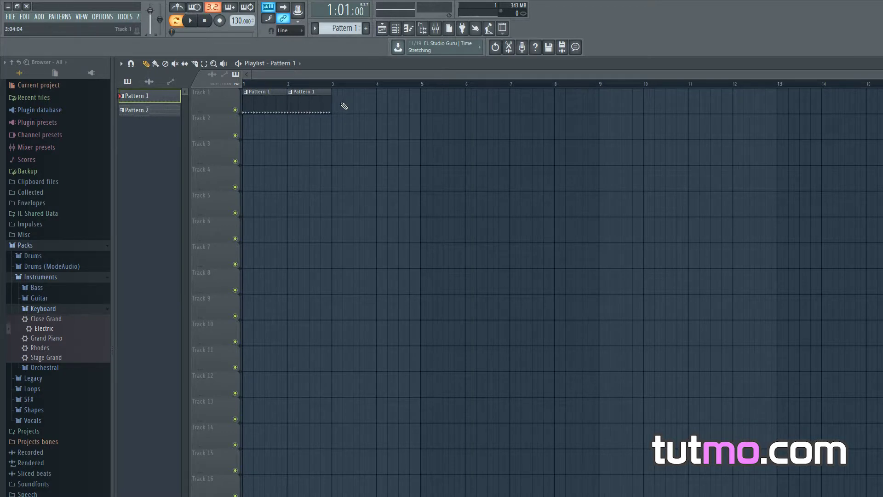
right_click(303, 100)
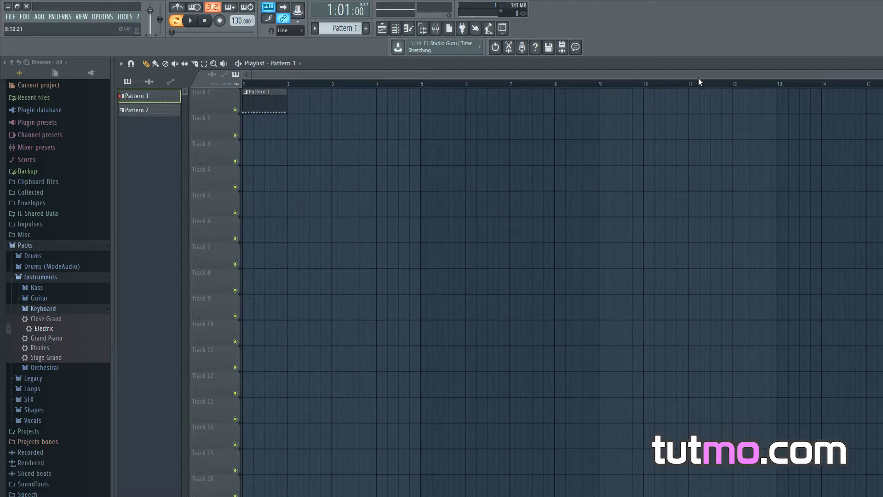
Step: Paint Pattern 1 clips on Track 1 from bar 2 through bar 12 and play the arrangement in song mode
click(155, 63)
mouse_move(292, 108)
mouse_down()
mouse_move(468, 98)
mouse_move(763, 101)
mouse_up()
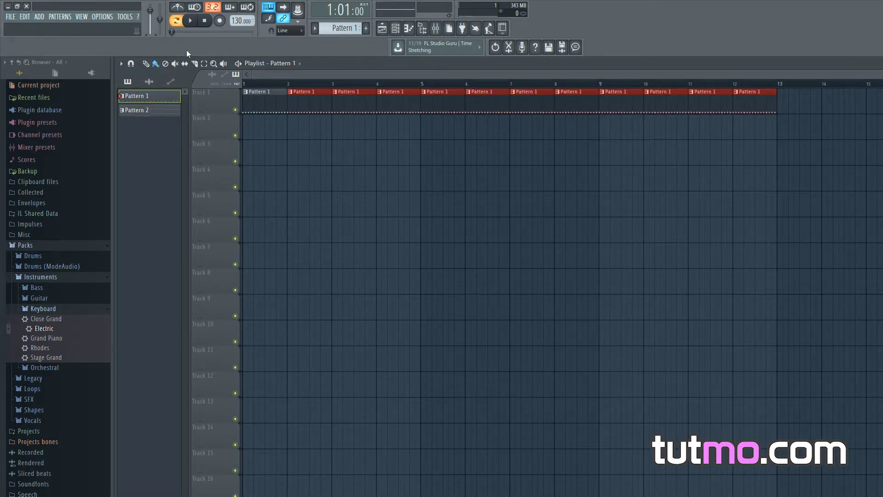
click(179, 21)
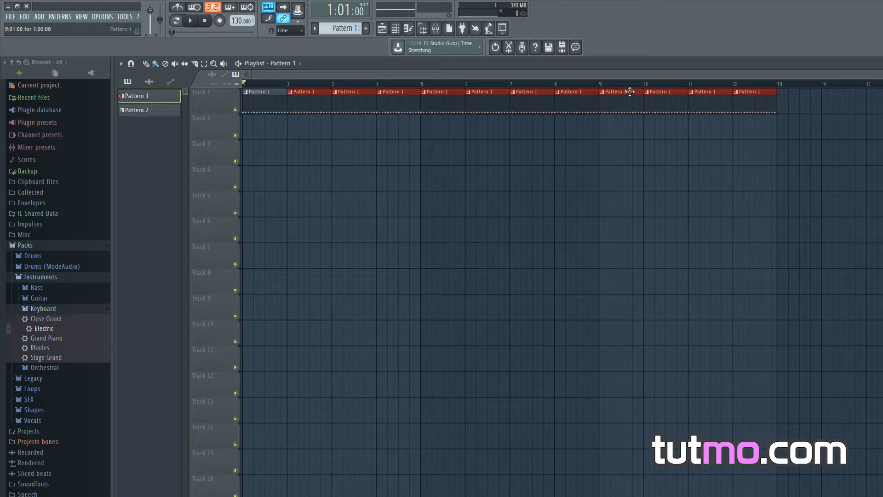
key(space)
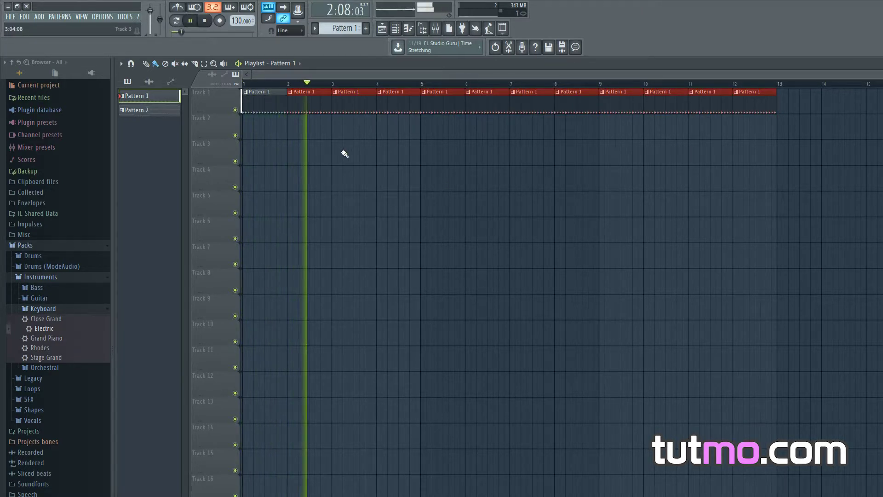
key(space)
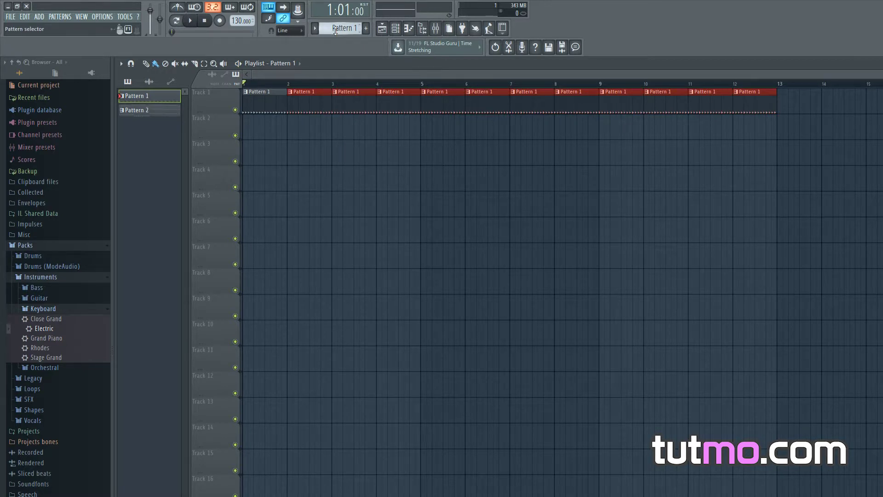
Step: Fill Track 2 with three consecutive Pattern 2 clips from bar 1 through bar 12 and play the song
scroll(335, 29, down, 1)
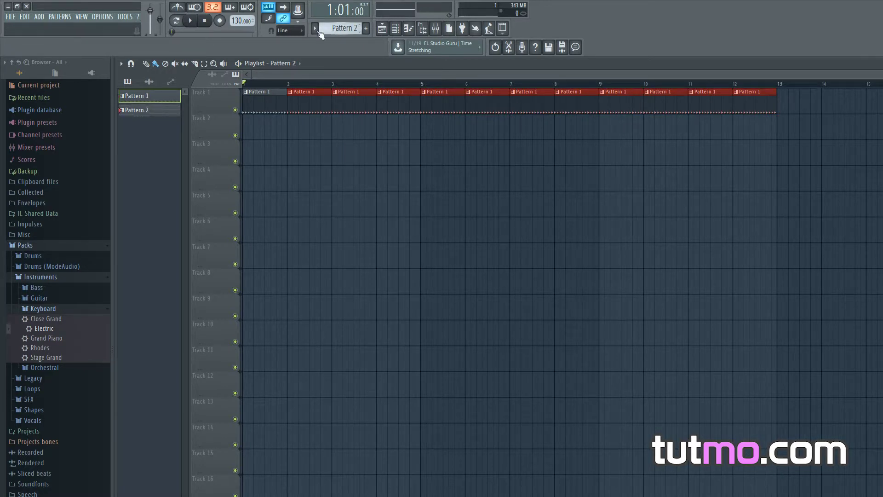
click(247, 130)
drag(424, 126, 663, 121)
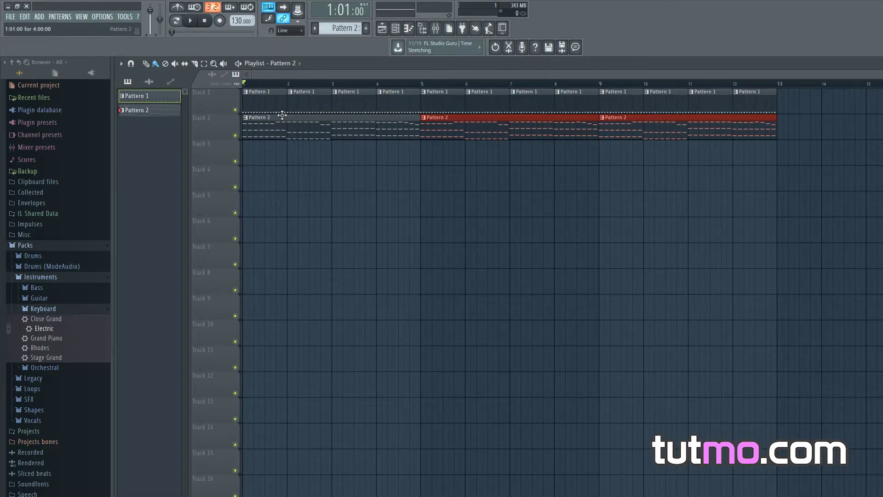
key(space)
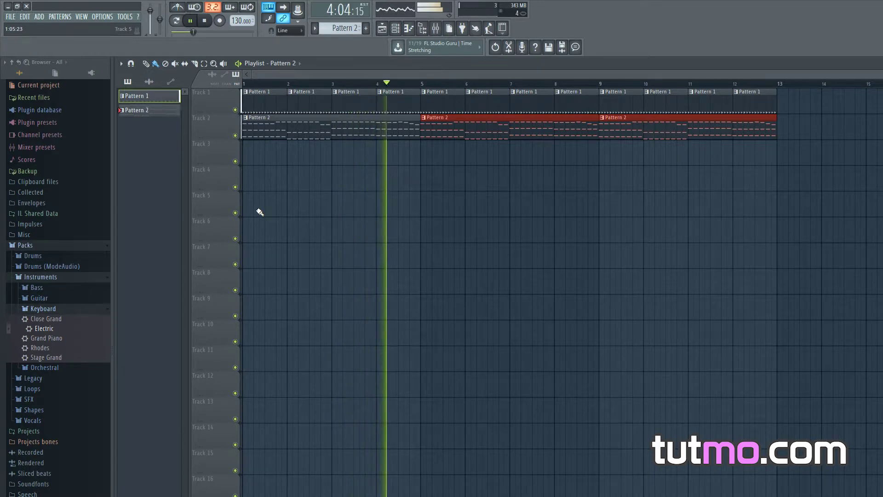
key(space)
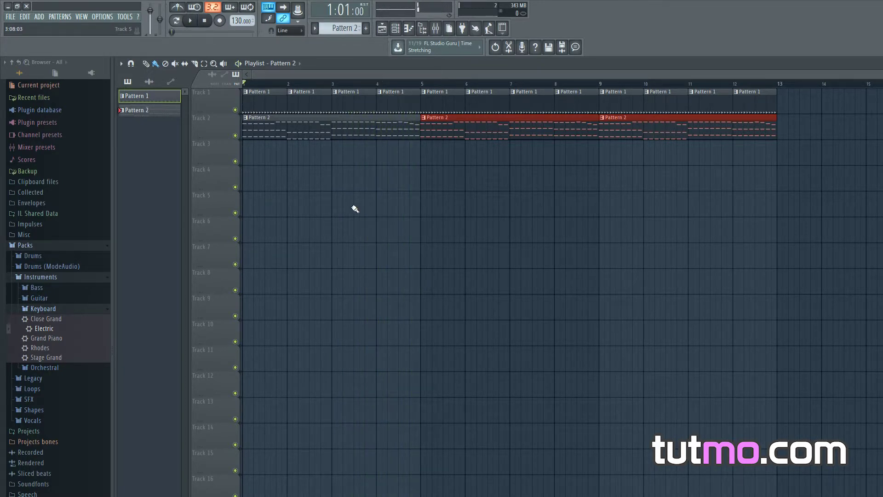
Step: Delete the Pattern 1 clips in bars 1 to 4 of Track 1 and play the arrangement
right_click(257, 103)
right_click(308, 104)
right_click(351, 104)
right_click(386, 105)
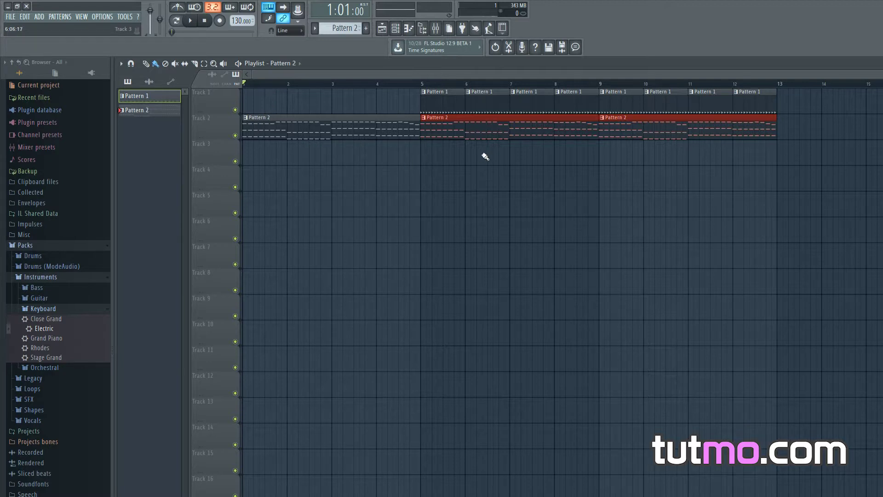
key(space)
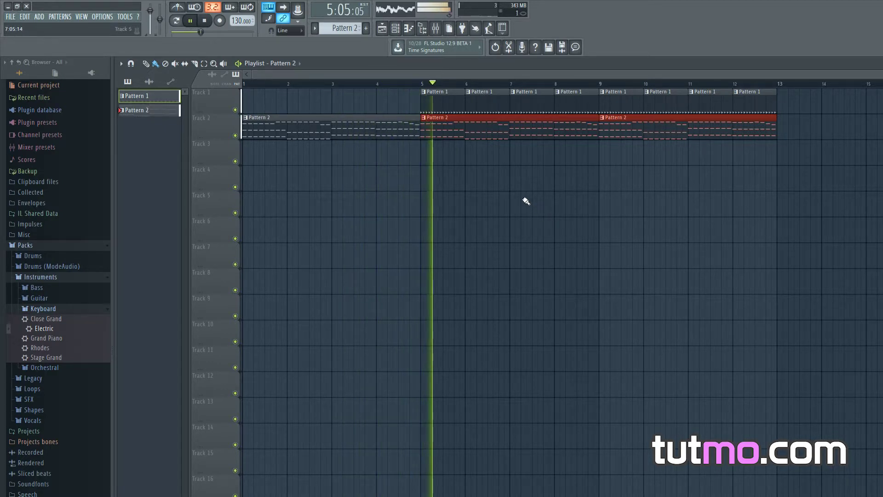
key(space)
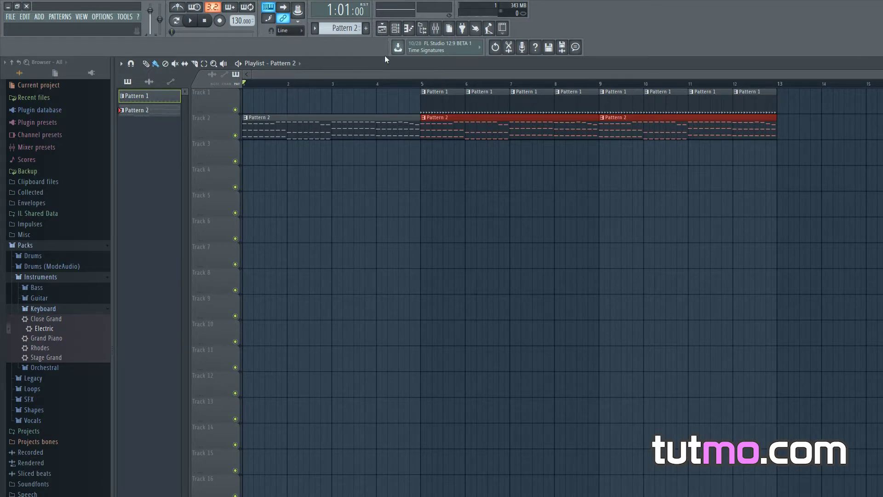
Step: Open the channel rack and the Electric channel's instrument window, and try changing the Snare channel's mixer track assignment
click(396, 28)
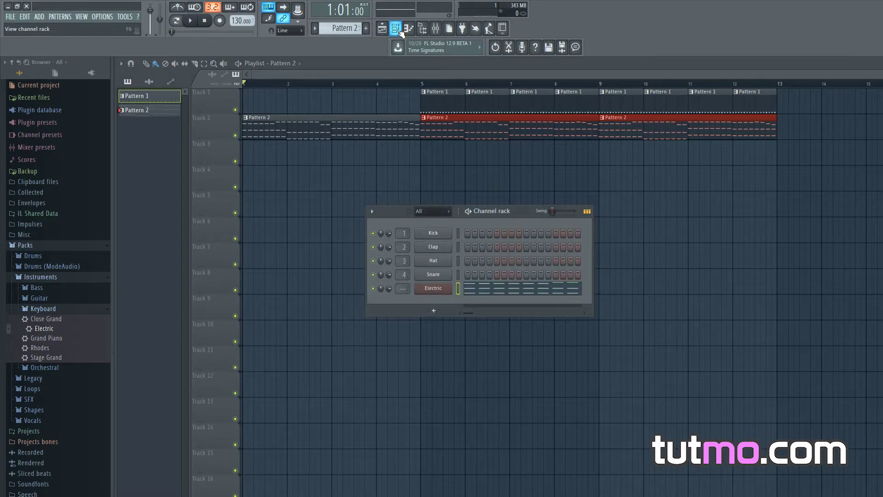
click(434, 288)
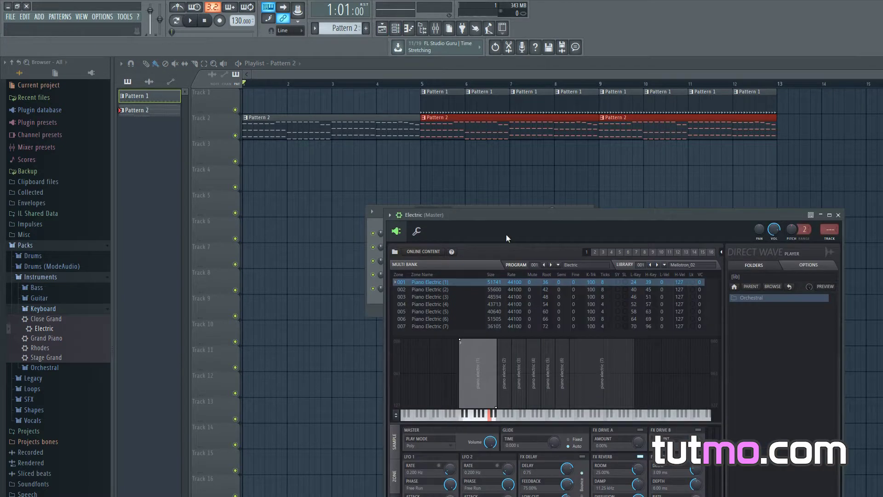
drag(579, 213, 759, 219)
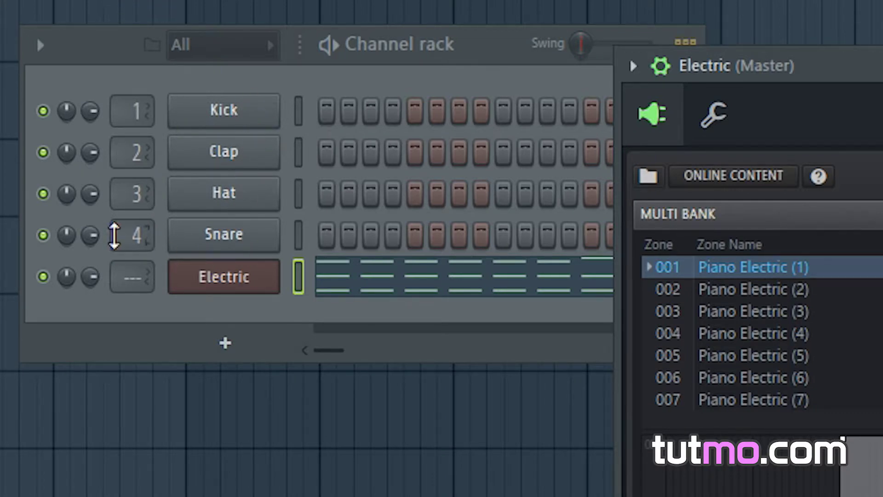
scroll(137, 235, down, 1)
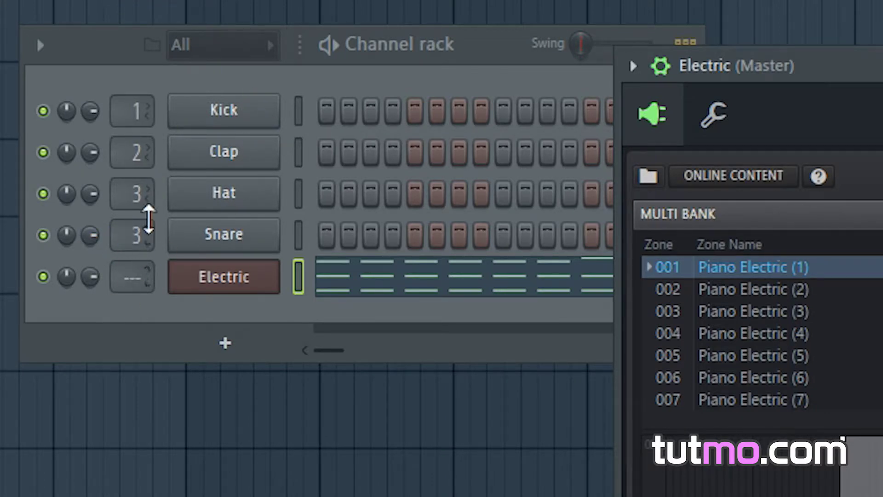
scroll(122, 236, up, 1)
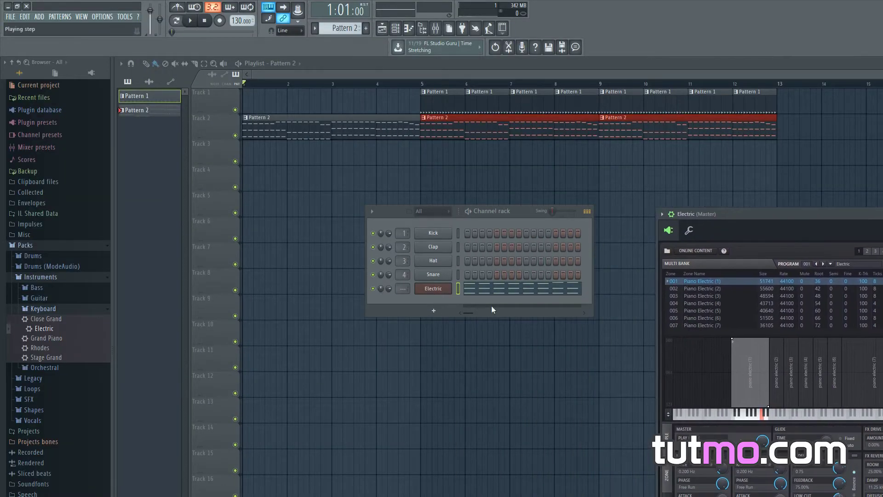
Step: Bring the Electric instrument window back into view and open the mixer from its track assignment, arranging the windows side by side
click(433, 288)
click(433, 289)
drag(858, 217, 426, 187)
drag(535, 190, 526, 198)
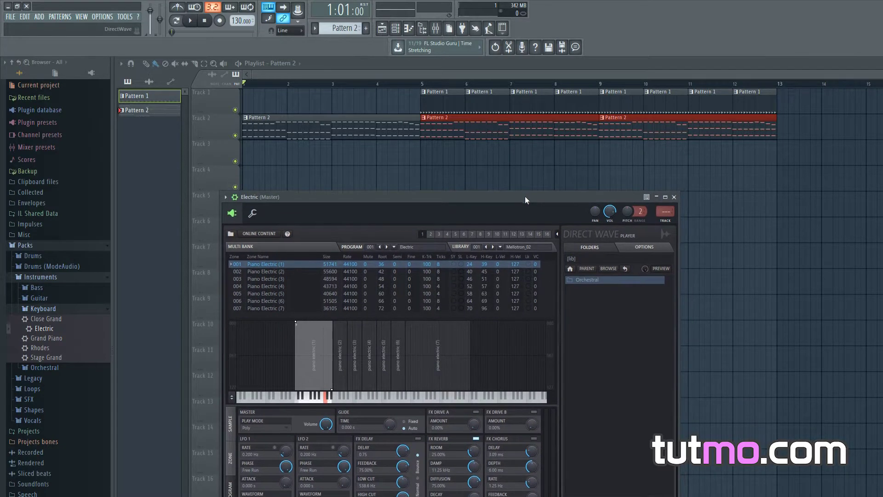
double_click(662, 213)
drag(455, 265, 658, 258)
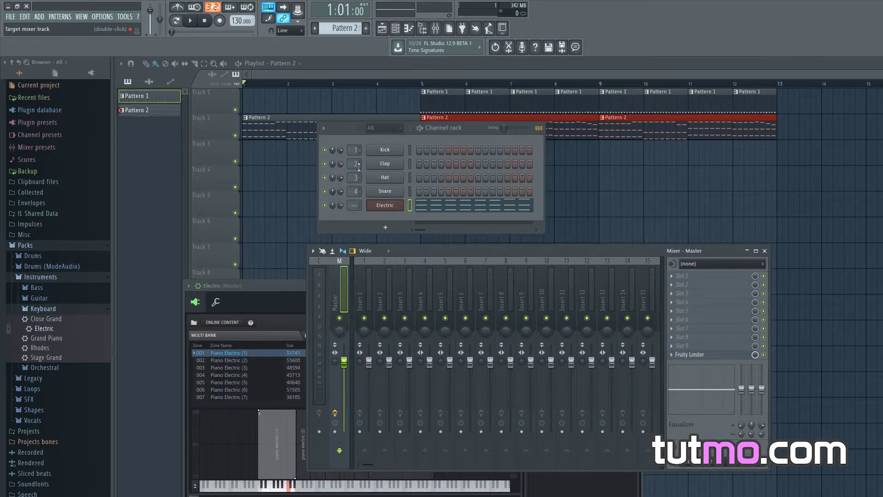
Step: Route the Electric channel to mixer track 5 and arrange the windows so its assignment in the channel rack can be seen
click(359, 296)
drag(603, 250, 459, 232)
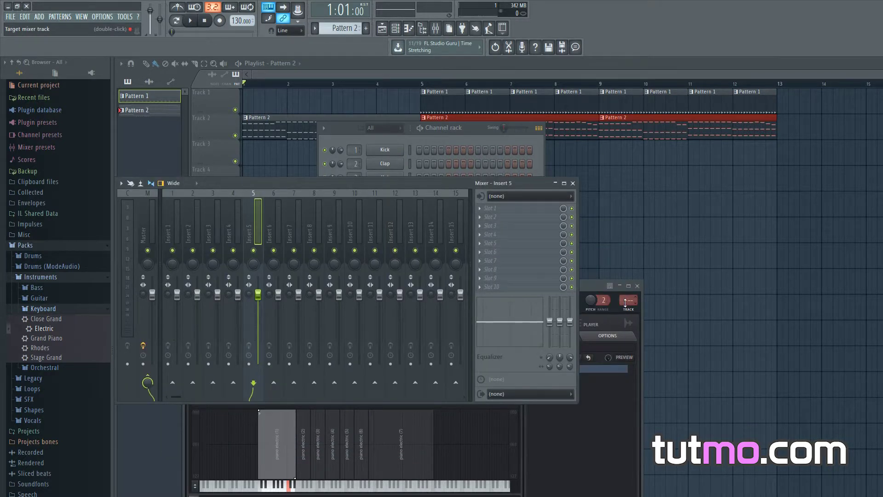
scroll(625, 301, up, 5)
click(592, 294)
drag(441, 128, 398, 66)
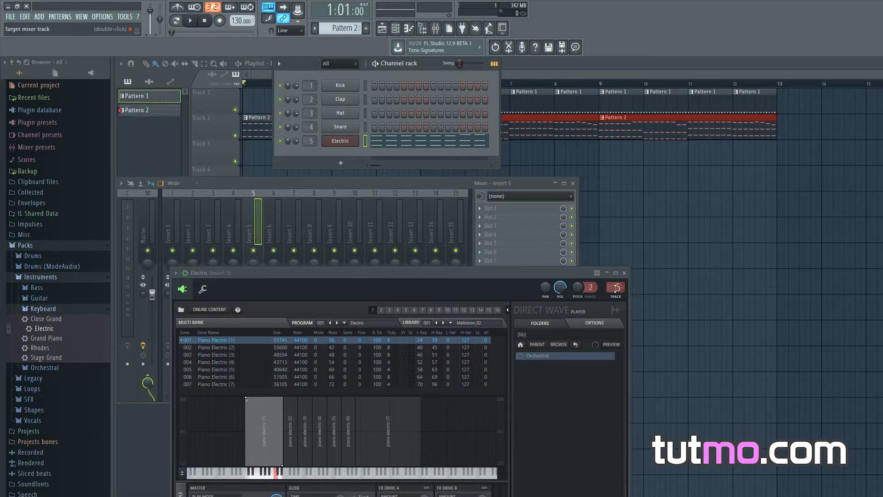
Step: Open the complete effect plugin list for slot 1 of mixer track Insert 5
drag(518, 179, 507, 152)
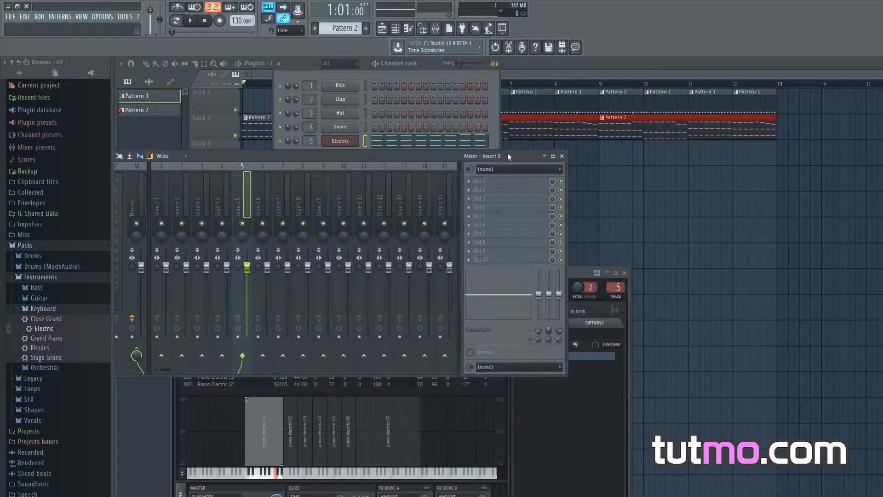
click(470, 181)
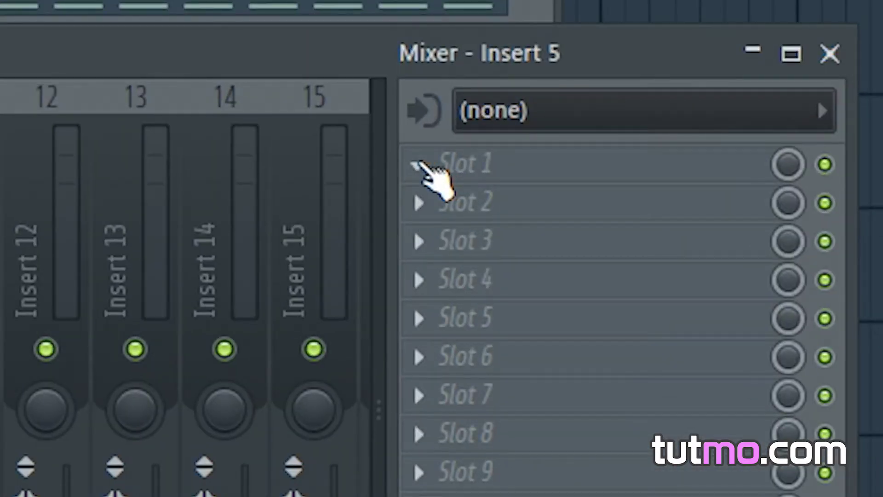
click(469, 181)
mouse_move(442, 204)
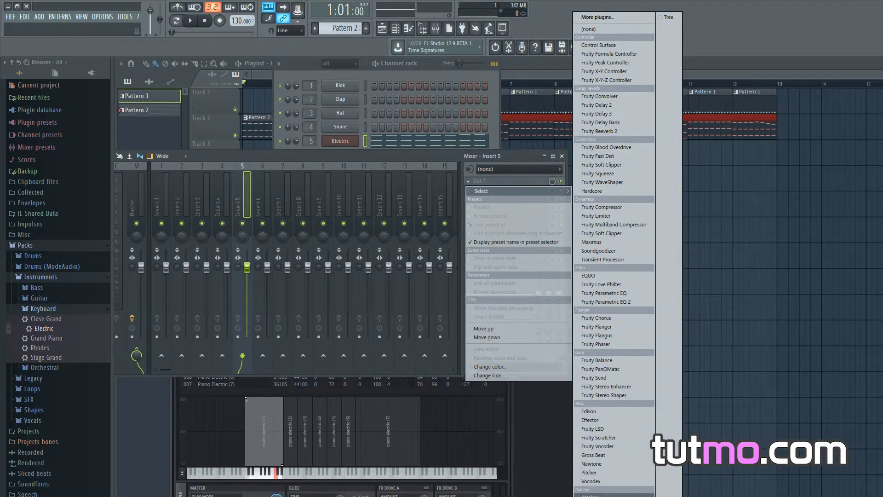
click(598, 18)
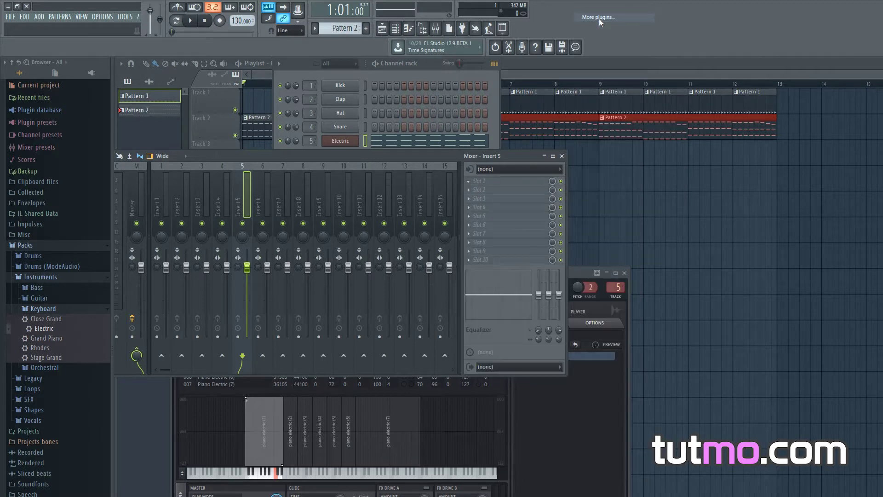
drag(586, 12, 427, 20)
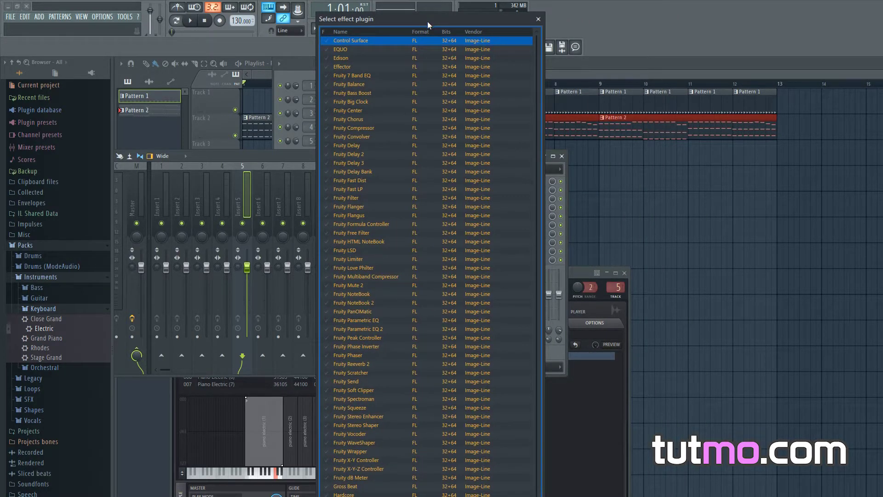
Step: Browse the effect plugin list and load Fruity Filter into slot 1 of Insert 5
scroll(426, 363, down, 3)
scroll(430, 360, up, 3)
mouse_move(439, 19)
mouse_down()
mouse_move(344, 39)
mouse_move(450, 21)
mouse_up()
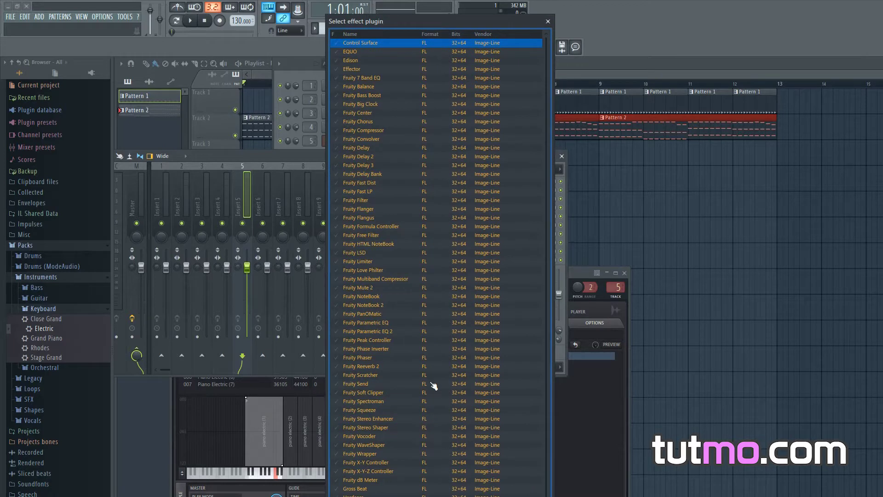
scroll(434, 388, down, 1)
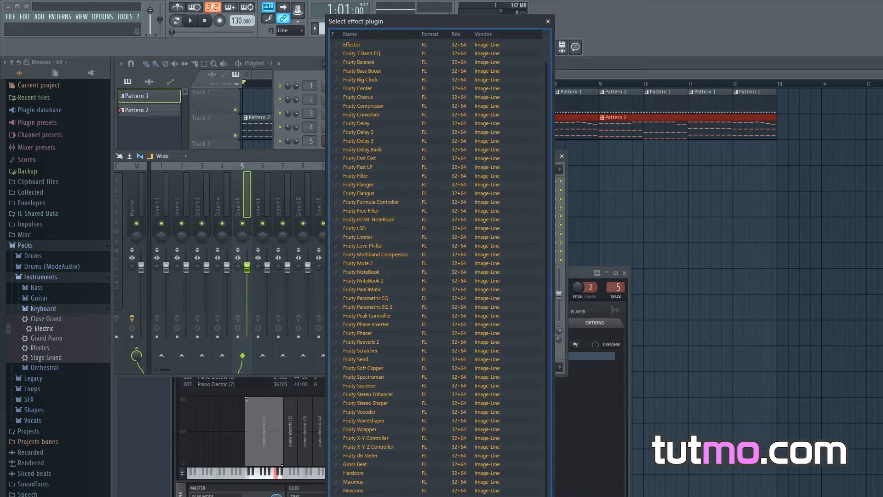
click(373, 177)
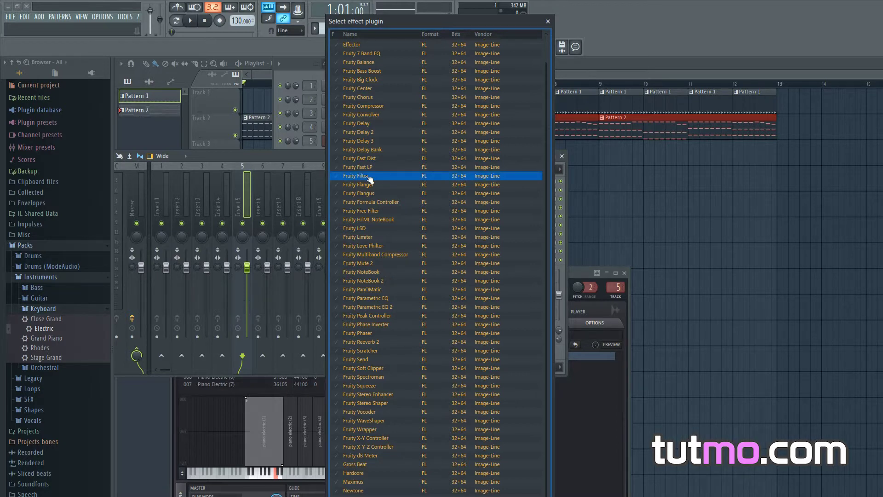
double_click(370, 178)
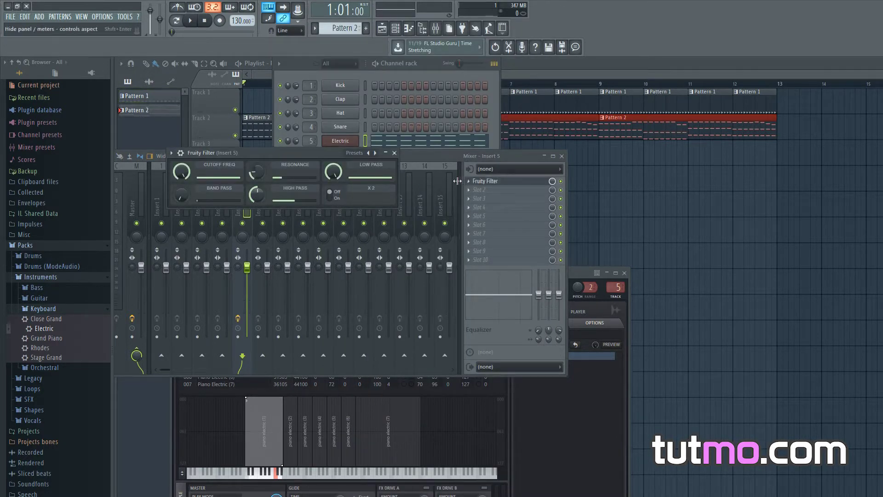
Step: Play and stop the song twice to listen to the electric piano through Fruity Filter on Insert 5
drag(458, 158, 567, 283)
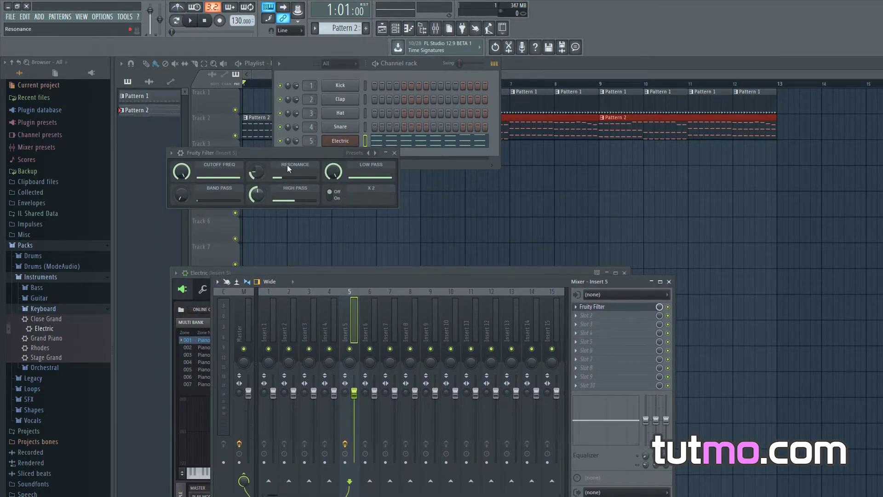
key(space)
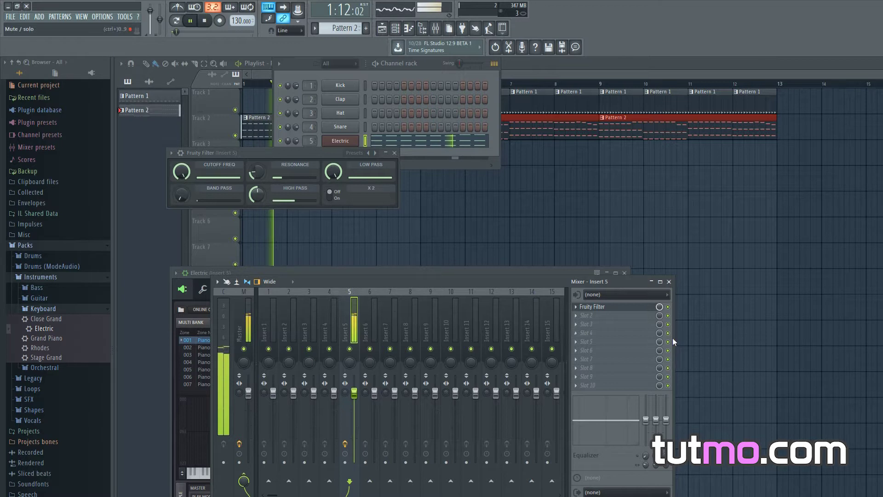
drag(550, 281, 437, 217)
key(space)
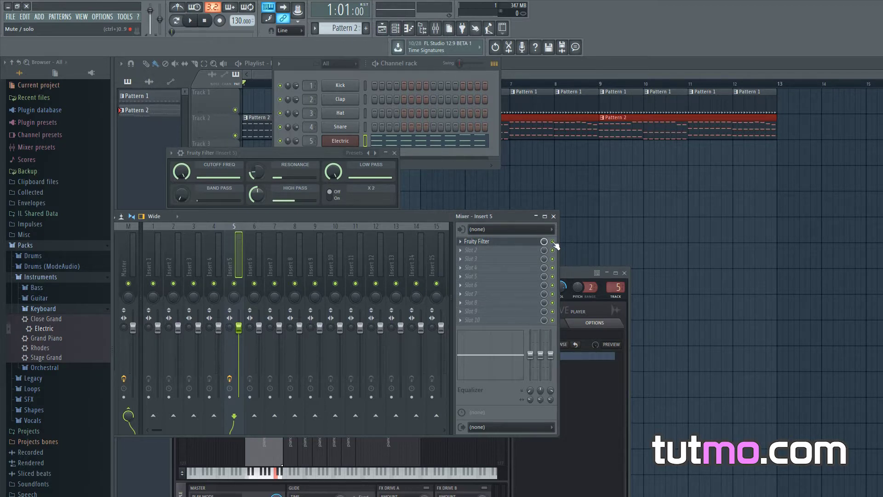
key(space)
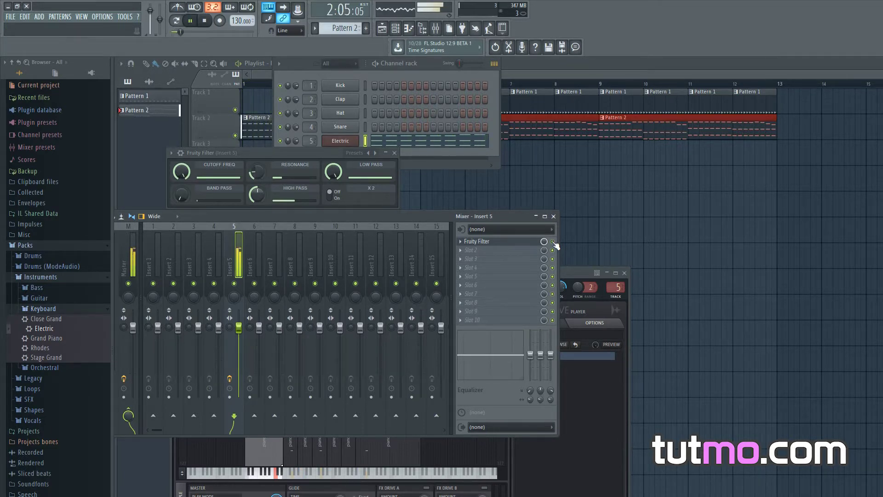
key(space)
Step: Place the Fruity Filter window clear of the mixer and audition its cutoff frequency knob during playback
drag(346, 226, 432, 275)
drag(245, 154, 415, 160)
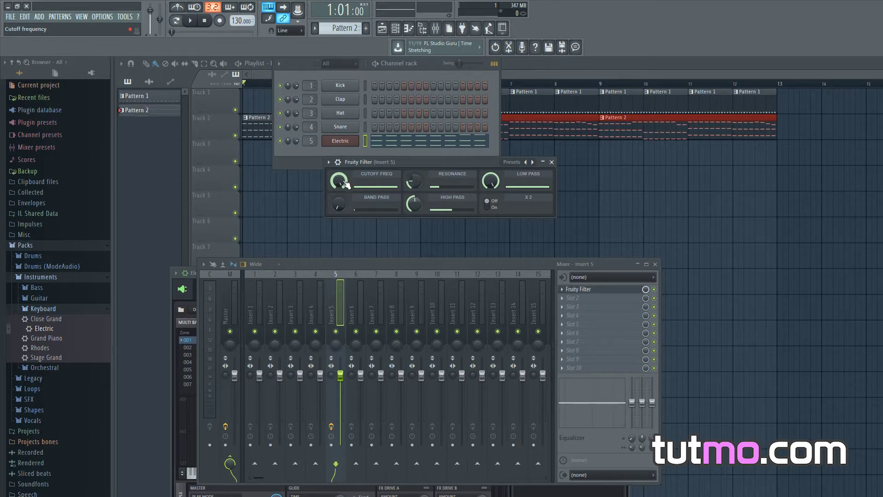
drag(416, 161, 382, 174)
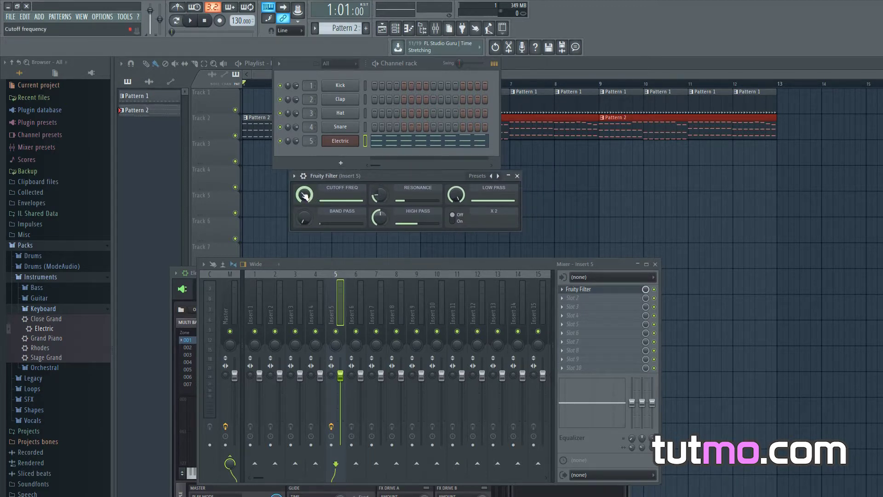
drag(304, 195, 304, 195)
key(space)
mouse_move(304, 195)
mouse_down()
mouse_move(304, 202)
mouse_move(304, 166)
mouse_move(309, 199)
mouse_up()
key(space)
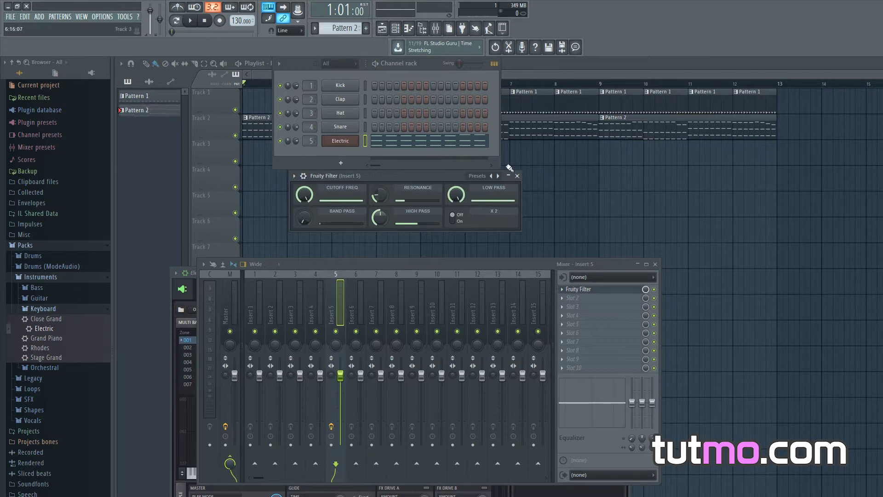
Step: Close all open windows over the playlist, select the time range from bar 1 through bar 4, and play that selection
drag(441, 65, 732, 100)
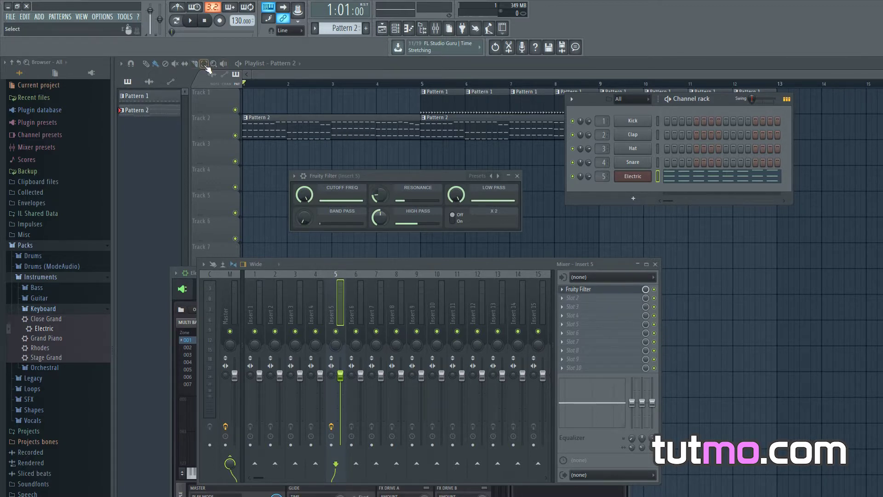
key(F12)
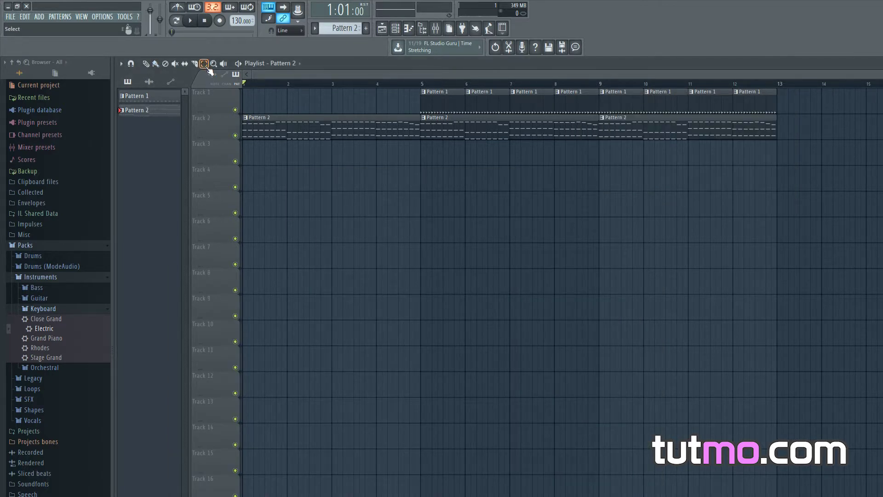
click(204, 64)
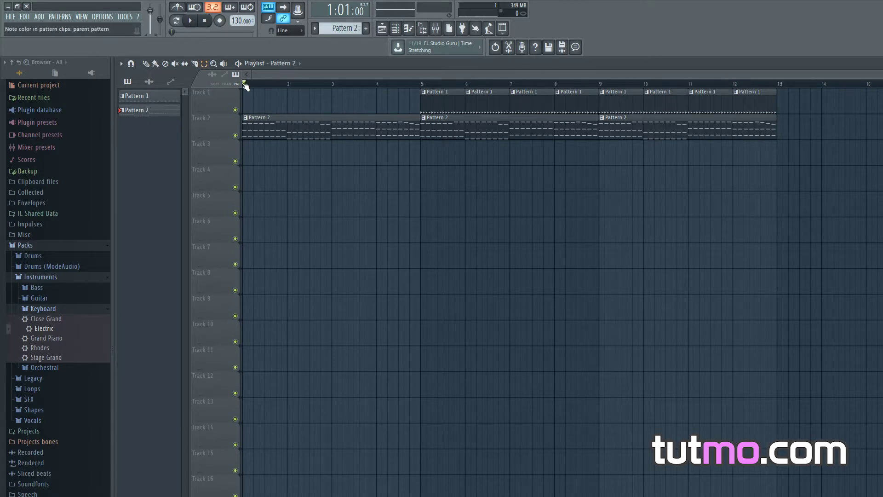
drag(245, 90, 420, 101)
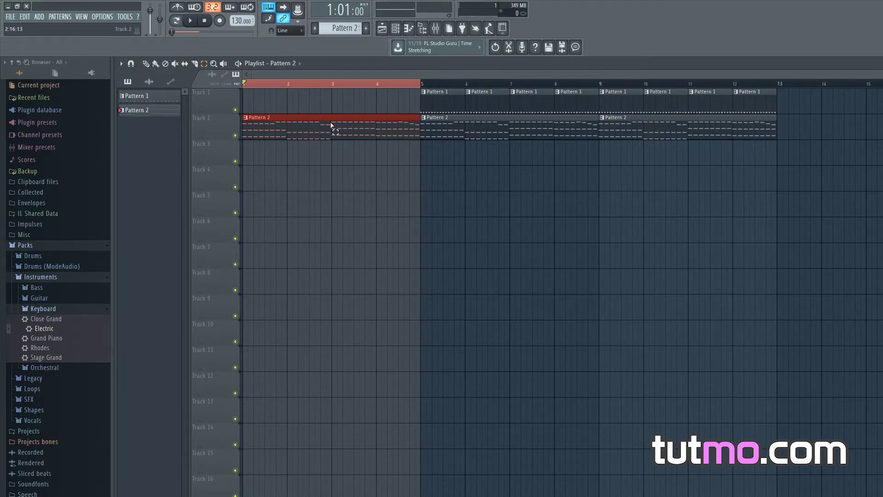
key(space)
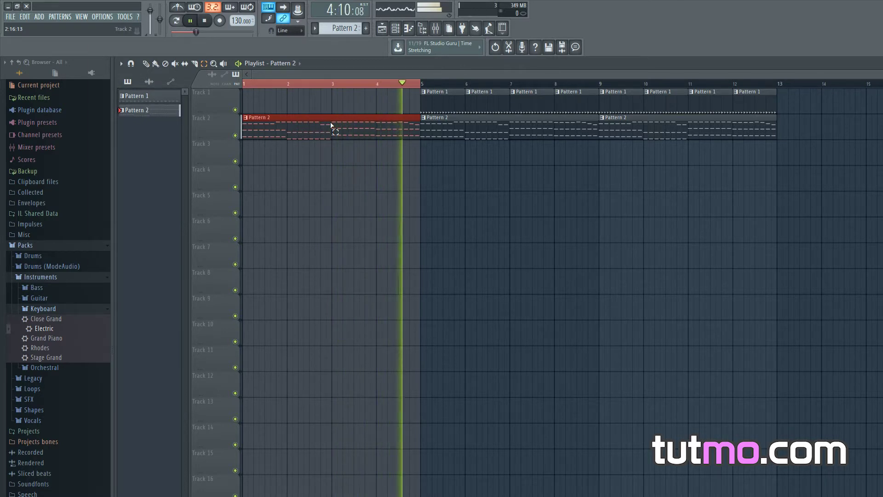
key(space)
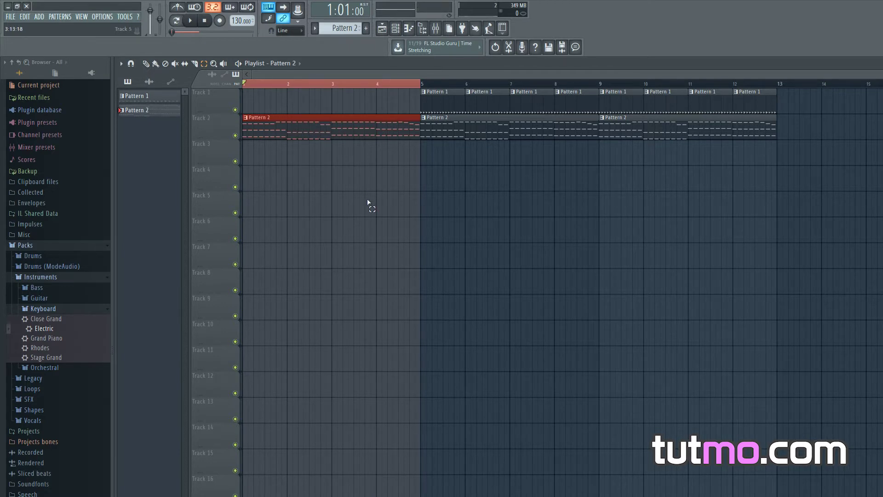
Step: Reopen the channel rack and the Electric instrument window, and show its assigned mixer track, Insert 5
click(396, 29)
drag(721, 112, 392, 135)
click(314, 215)
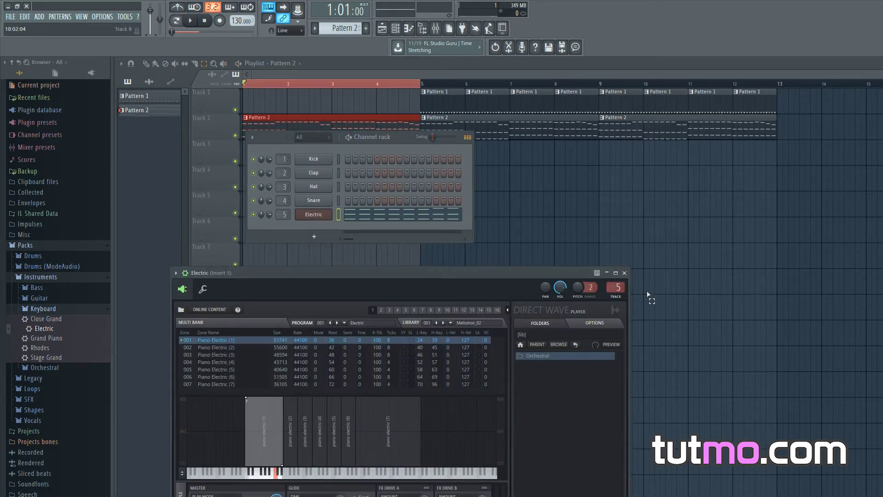
double_click(616, 287)
drag(534, 264, 423, 198)
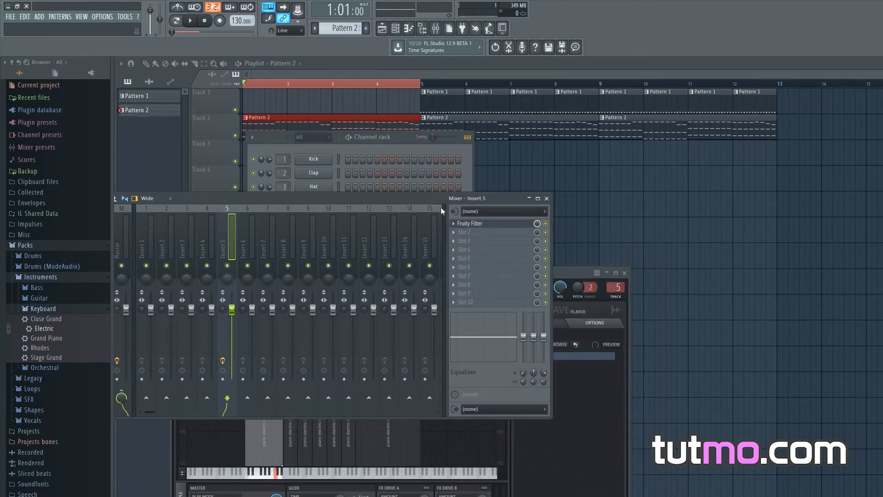
Step: Open the Fruity Filter on Insert 5, turn its cutoff frequency to maximum and create an automation clip for that knob
click(487, 224)
drag(386, 175, 368, 117)
drag(287, 136, 287, 129)
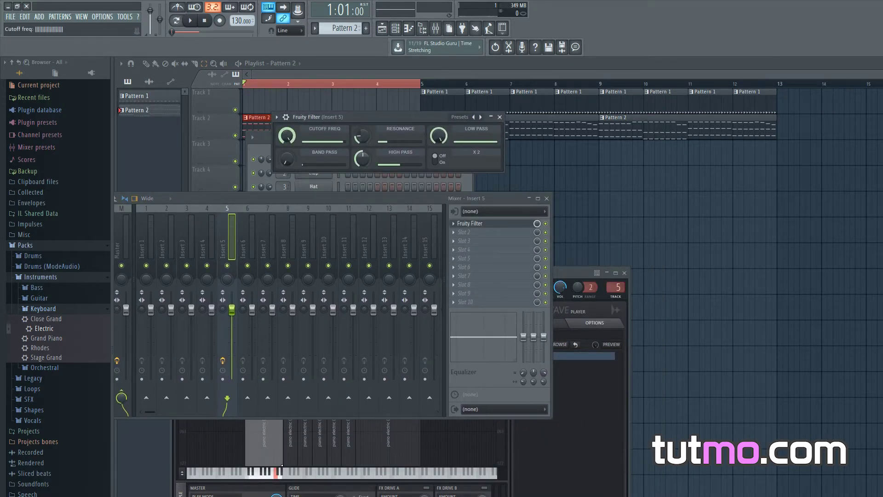
right_click(289, 138)
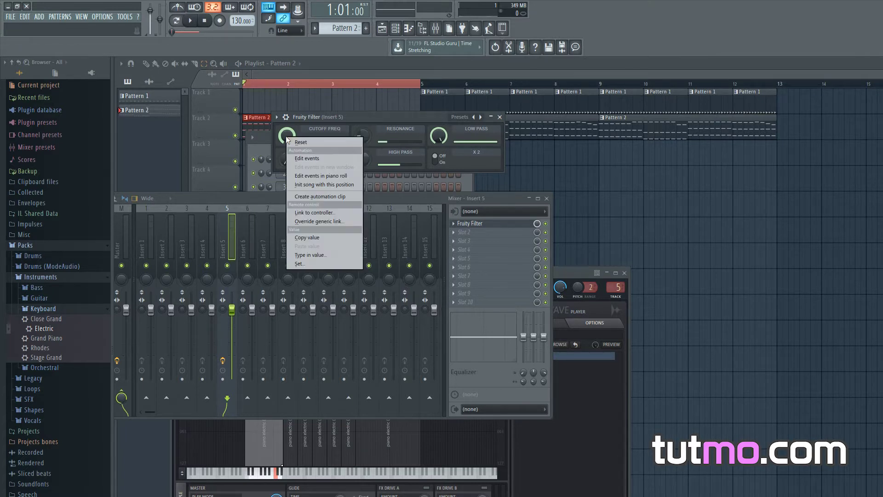
click(329, 198)
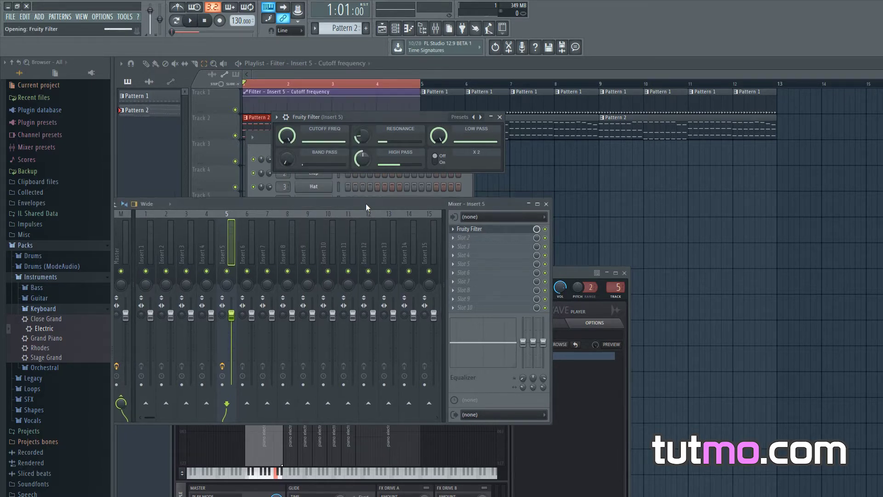
Step: Move the Fruity Filter window and channel rack clear of the automation clip, check the automation channel's settings, and briefly test playback
drag(409, 117, 580, 110)
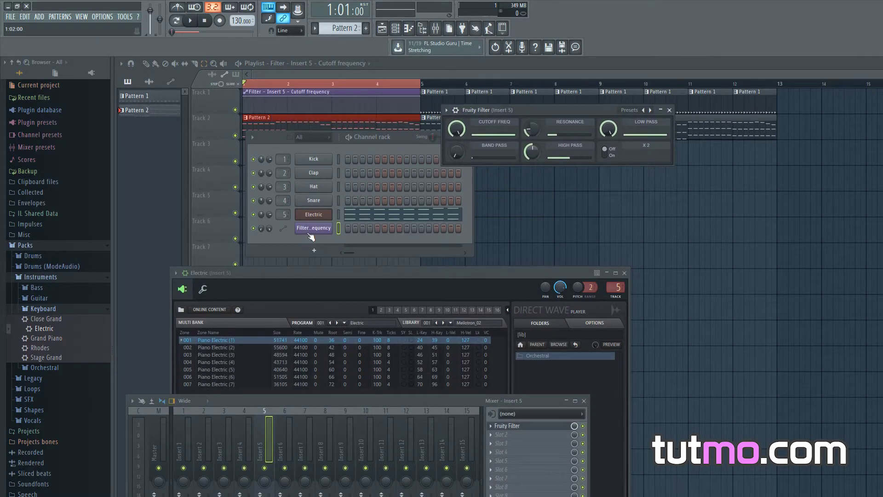
click(300, 230)
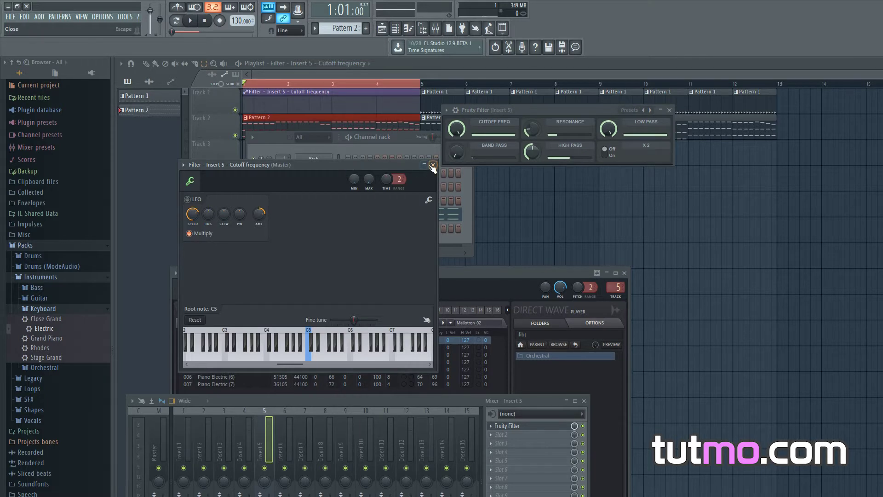
click(377, 156)
drag(572, 160, 599, 153)
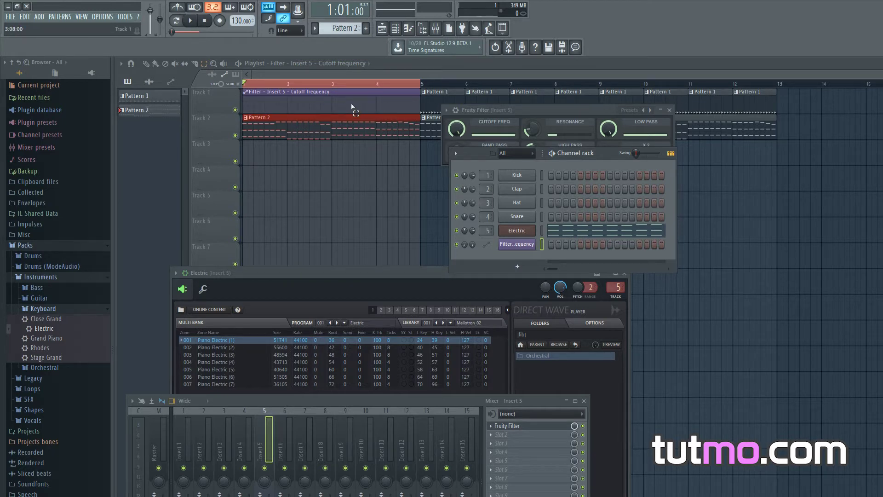
key(space)
key(space)
Step: Close the windows over the playlist and lower the cutoff automation clip's first point at bar 1 to 0%
key(F12)
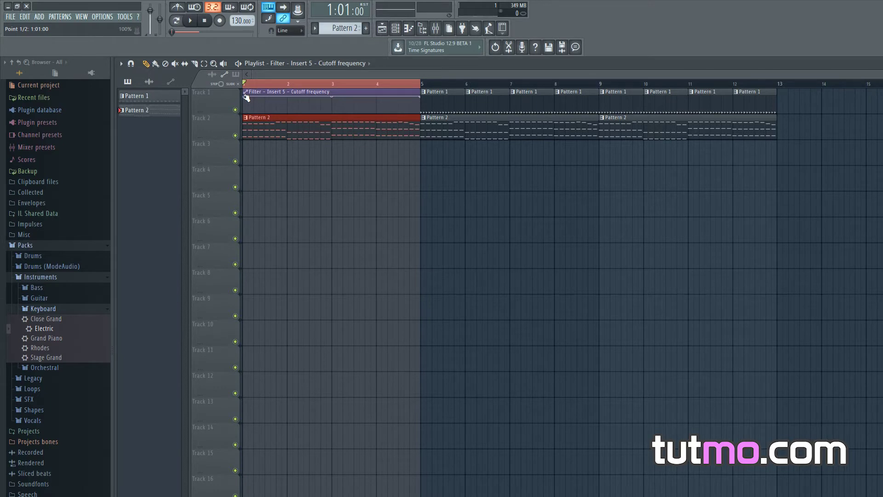
drag(246, 96, 244, 119)
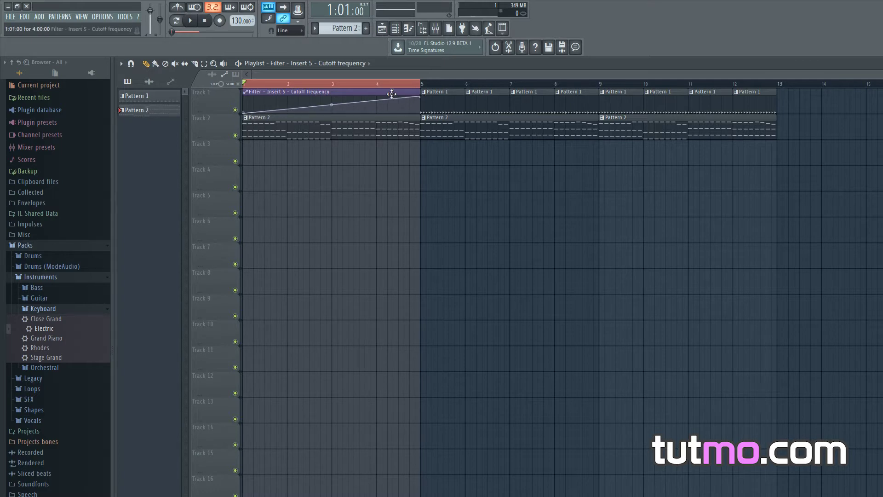
Step: Reopen the Electric channel's mixer track and Fruity Filter, arrange them below the automation clip, and play bars 1 to 4 to watch the cutoff
click(399, 30)
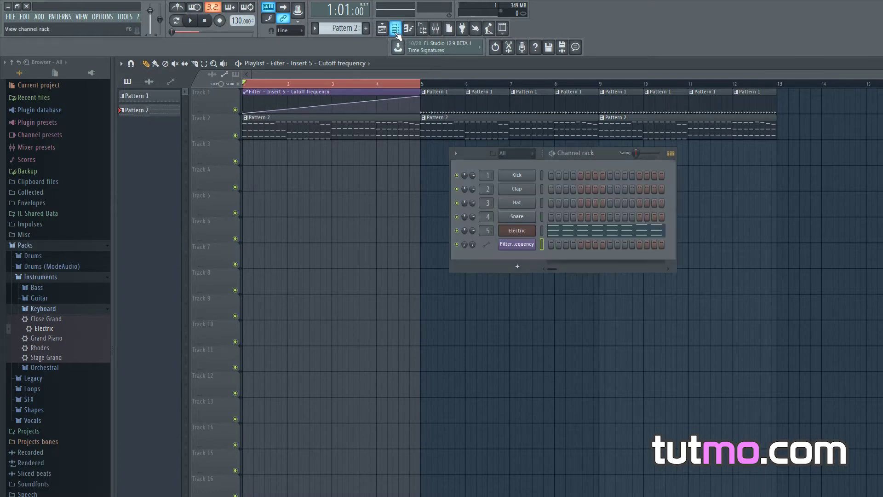
click(523, 234)
click(615, 288)
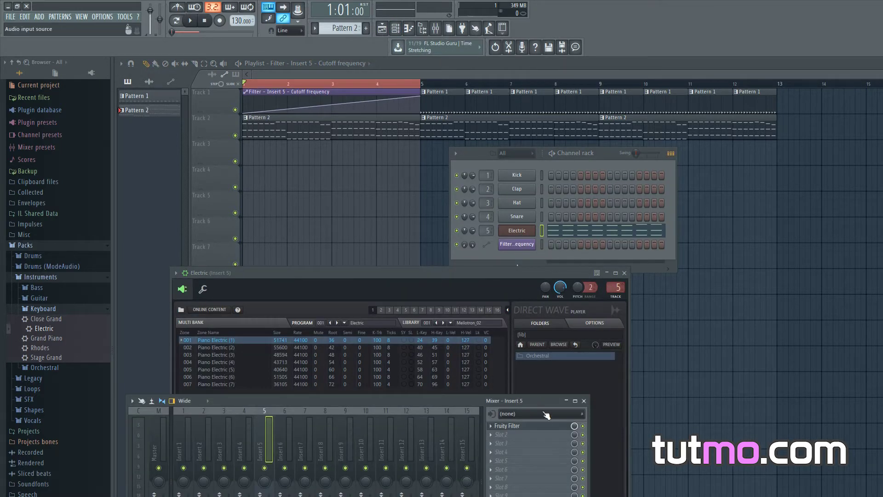
click(507, 426)
drag(552, 152, 317, 132)
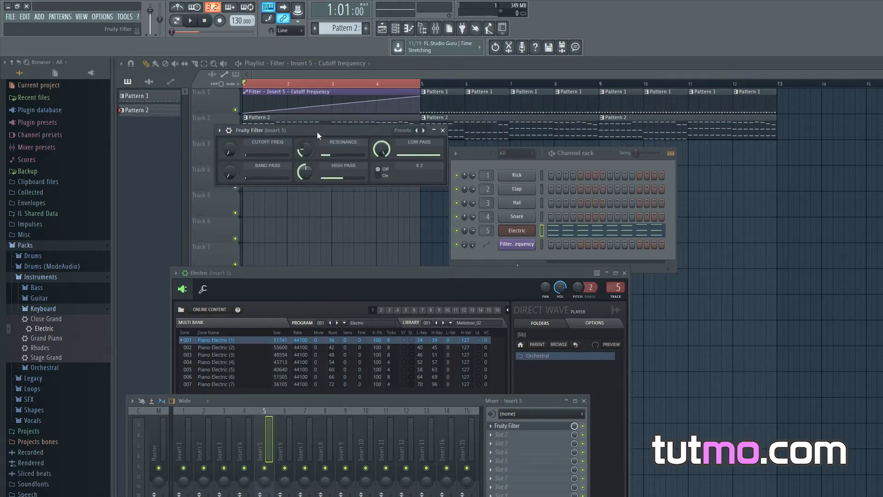
drag(352, 401, 368, 275)
drag(342, 132, 377, 159)
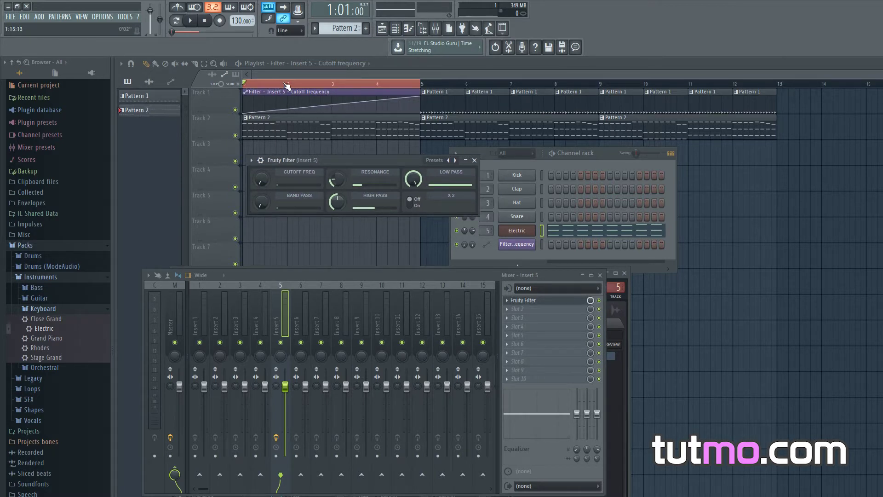
key(space)
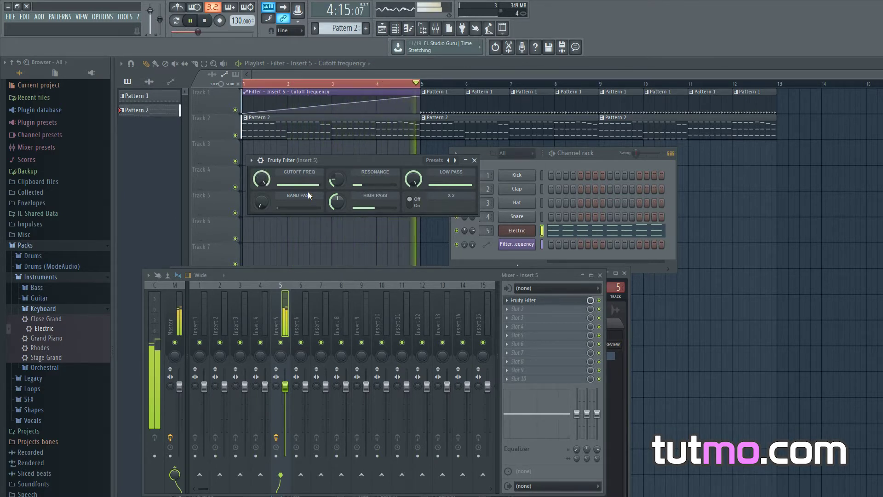
key(space)
Step: Bend the cutoff automation ramp downward into a slow-rising curve and move the clip to Track 3, starting at bar 1
drag(332, 158, 345, 186)
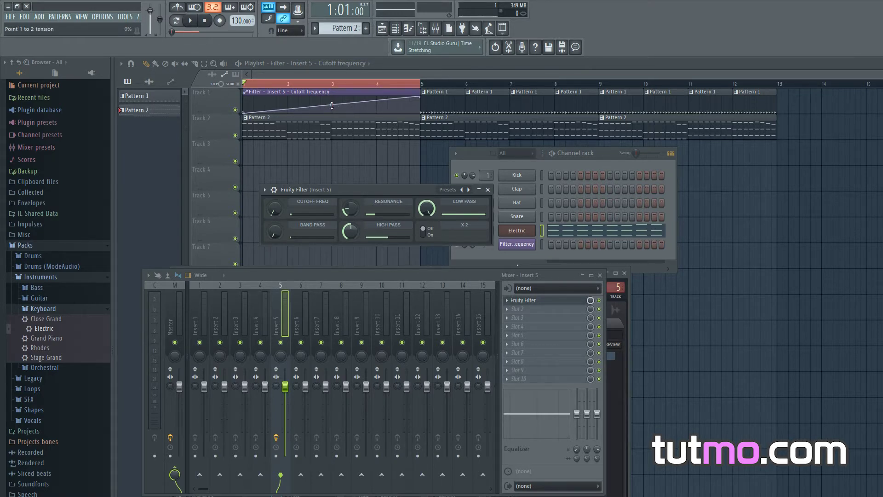
drag(332, 105, 331, 113)
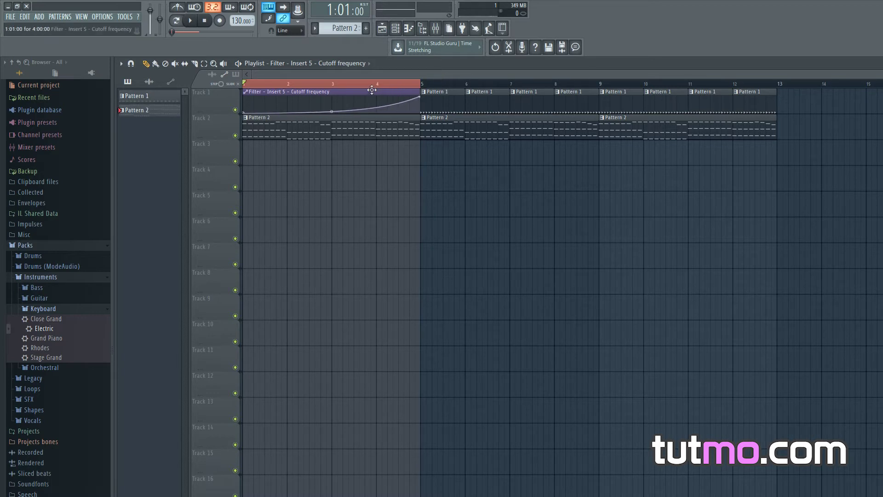
drag(370, 90, 363, 154)
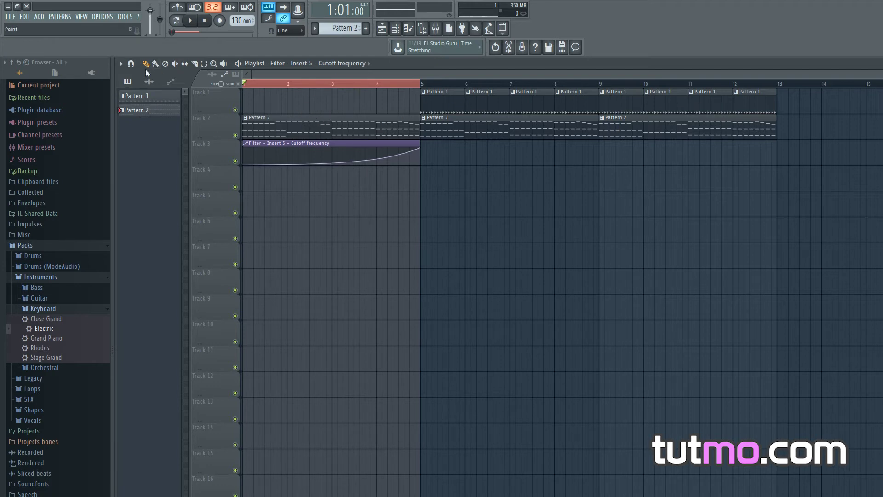
Step: Clear the time selection over bars 1 to 4 and play the song from the start through the drum entry
click(203, 64)
click(260, 87)
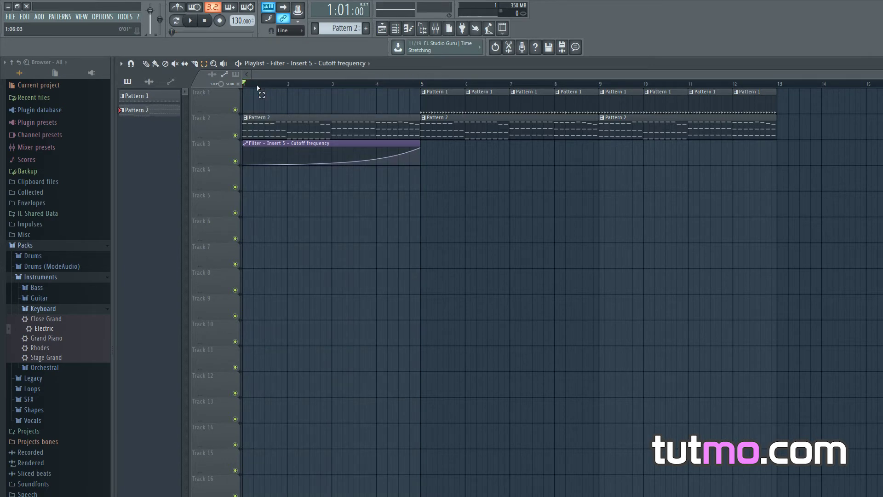
key(space)
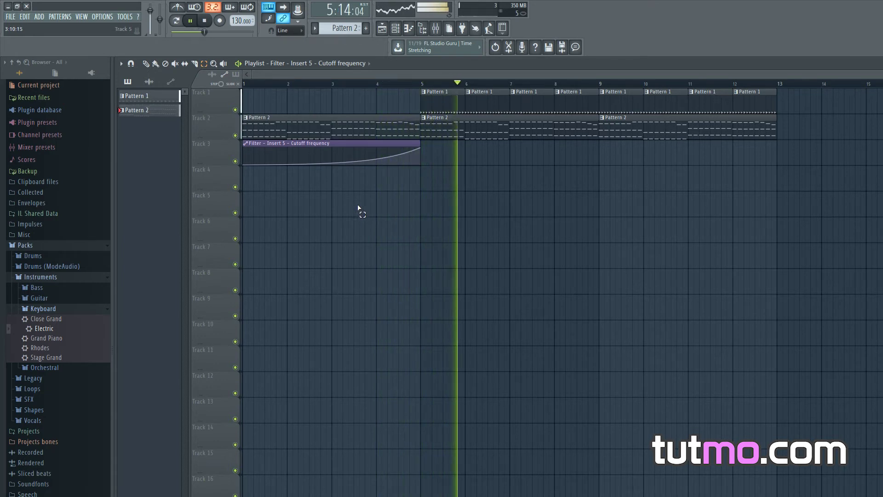
key(space)
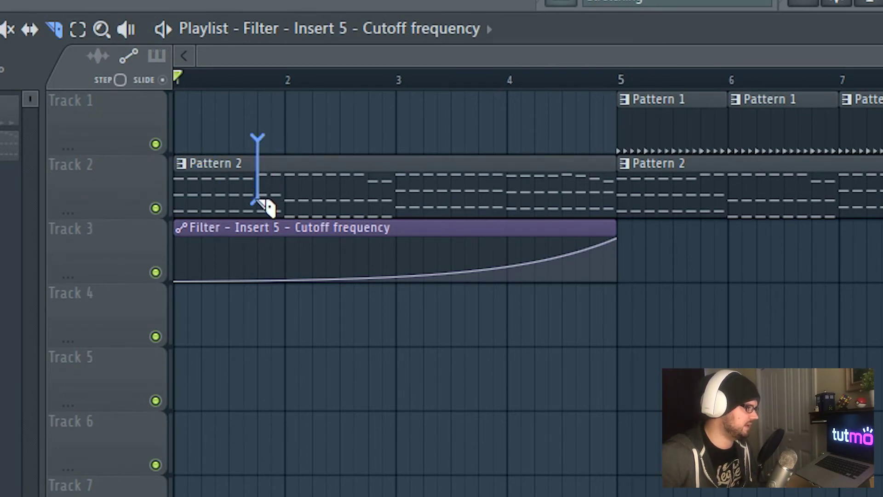
Step: Slice the first Pattern 2 clip at beat 4 of bar 1 and at bar 2, delete the piece between, and audition the gap
drag(265, 223, 265, 225)
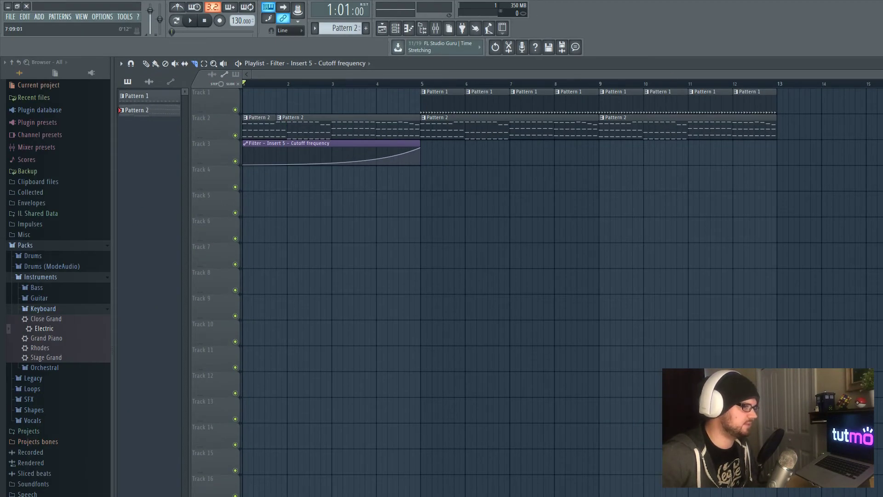
scroll(403, 117, up, 5)
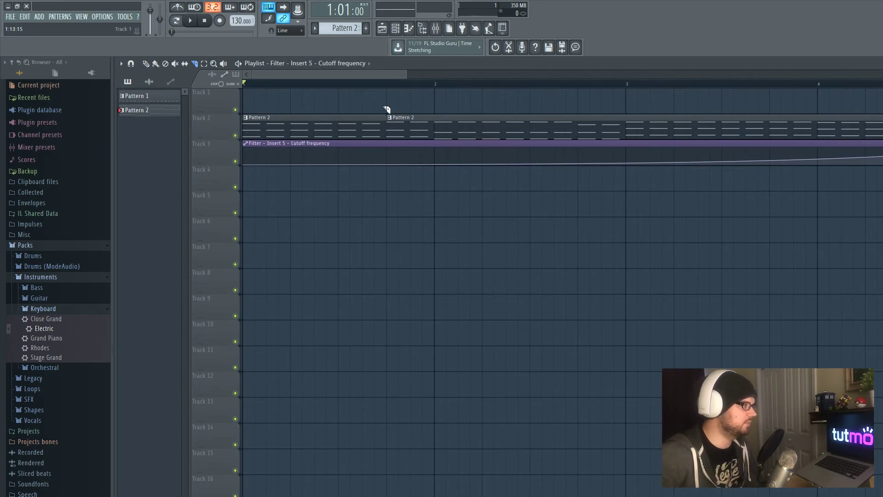
click(145, 63)
mouse_move(469, 116)
mouse_down()
mouse_move(520, 121)
mouse_move(469, 120)
mouse_up()
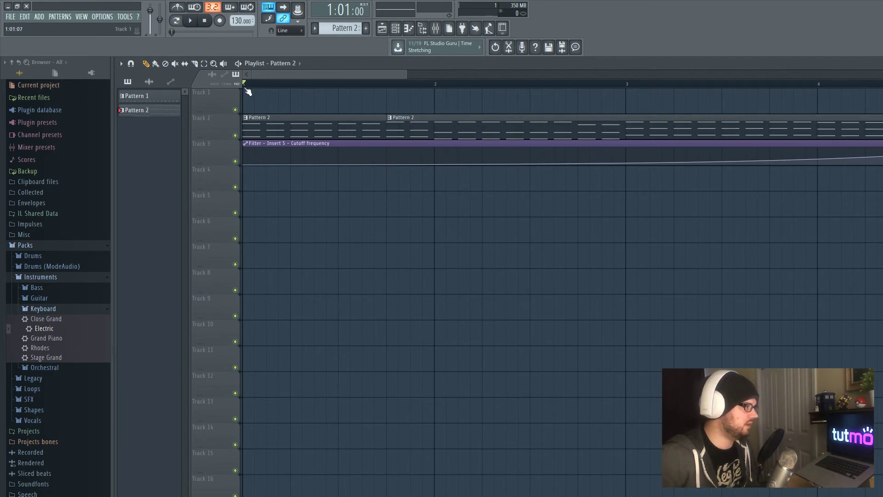
click(195, 65)
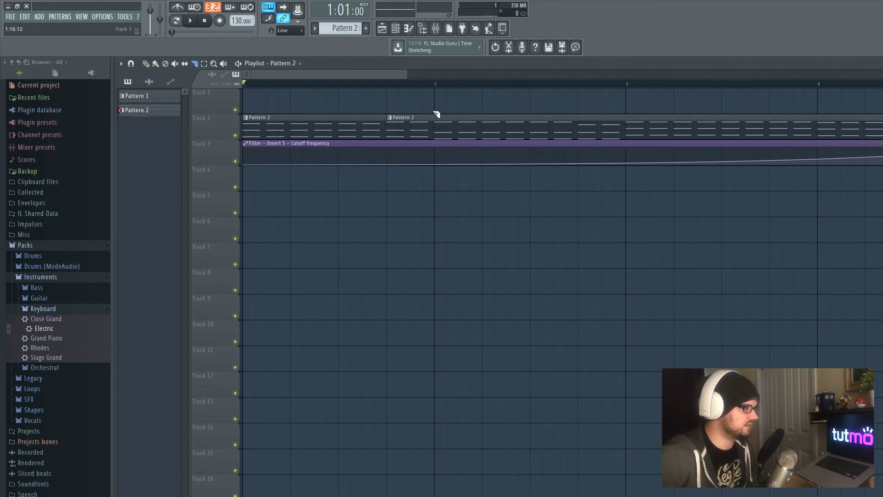
drag(435, 110, 438, 138)
key(p)
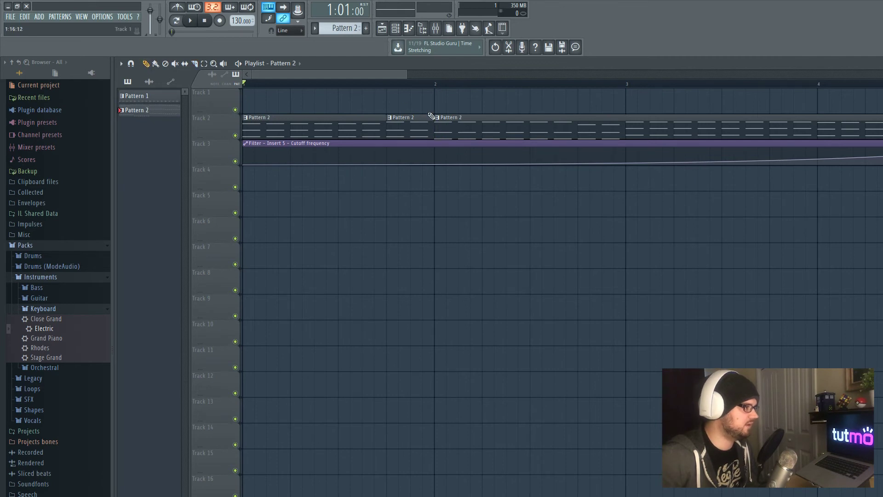
right_click(410, 119)
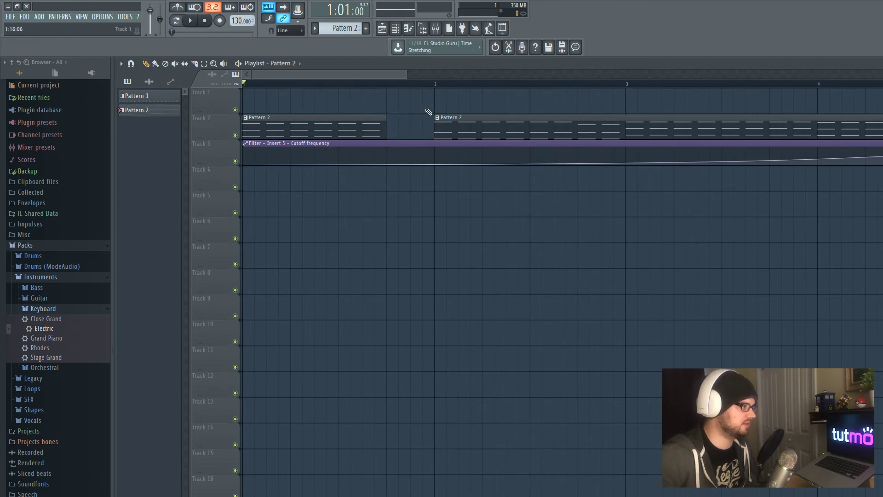
key(space)
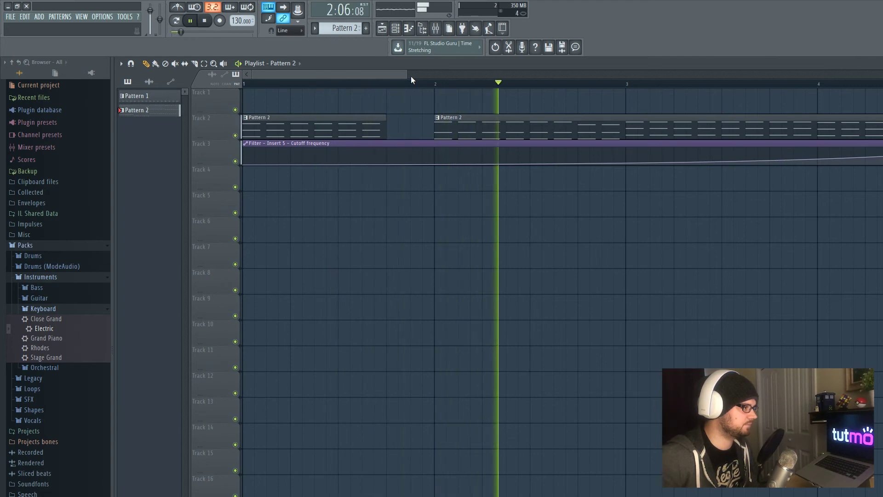
key(space)
Step: Slice the Pattern 2 clip on Track 2 at beat 4 of bars 2, 3 and 4, and at the starts of bars 3 and 4
drag(407, 74, 869, 74)
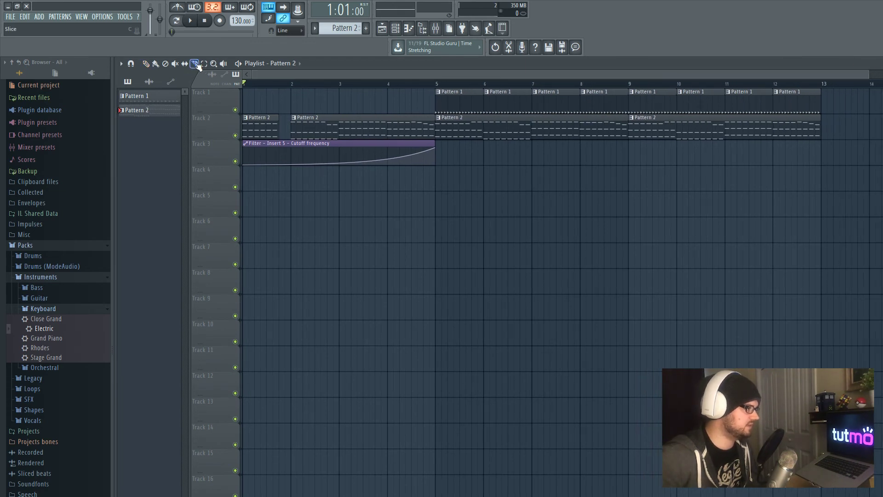
drag(329, 111, 327, 145)
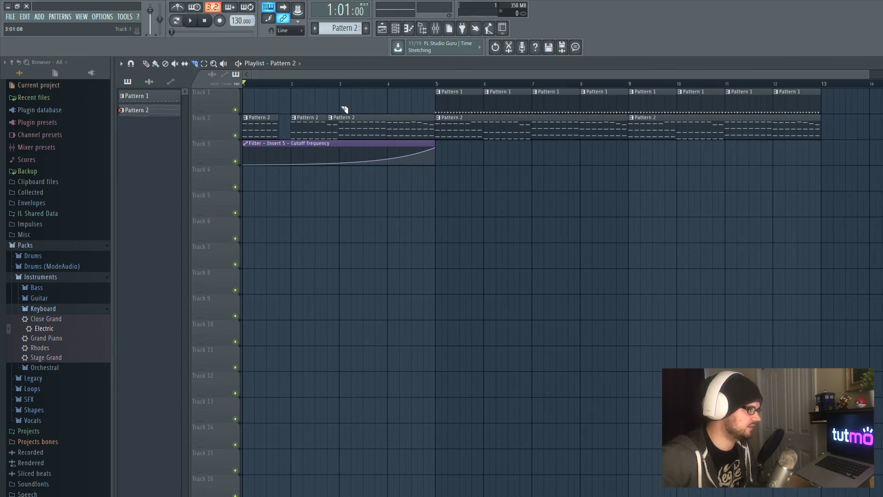
drag(343, 110, 340, 142)
drag(380, 112, 376, 143)
drag(388, 110, 391, 139)
drag(426, 113, 425, 145)
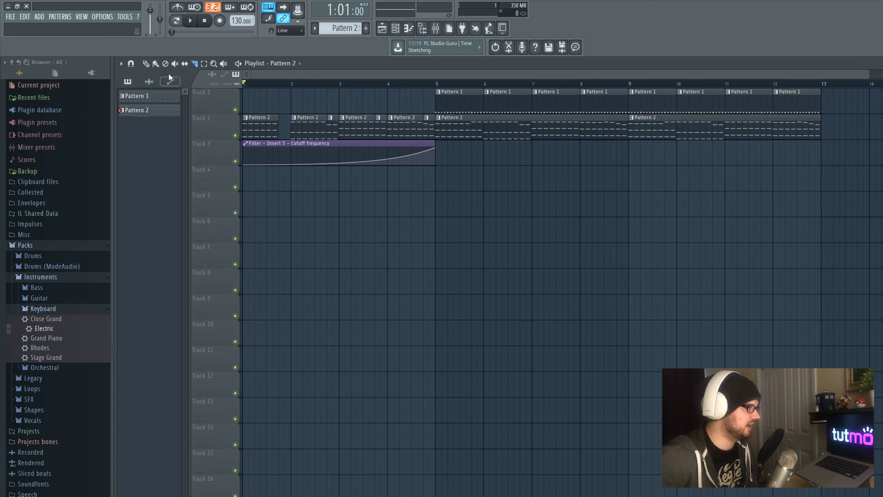
Step: Delete the short Pattern 2 pieces on beat 4 of bars 2, 3 and 4, and play the song from the start
click(146, 64)
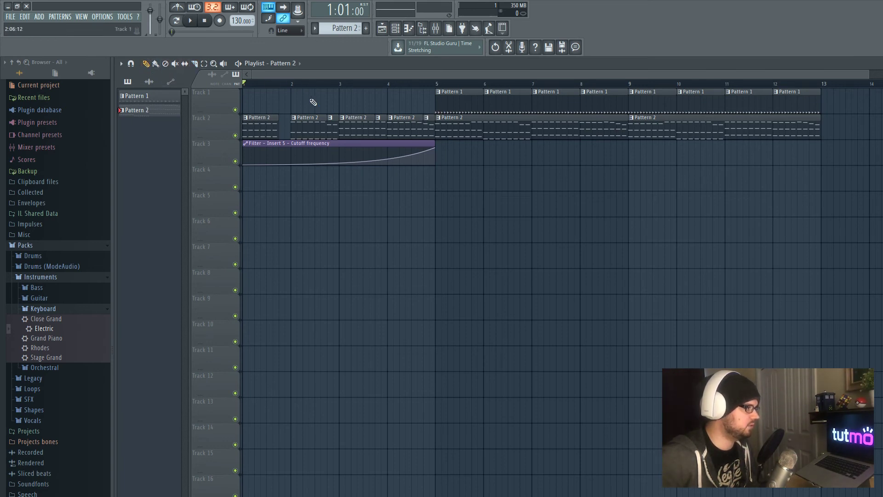
right_click(333, 123)
right_click(382, 124)
right_click(429, 127)
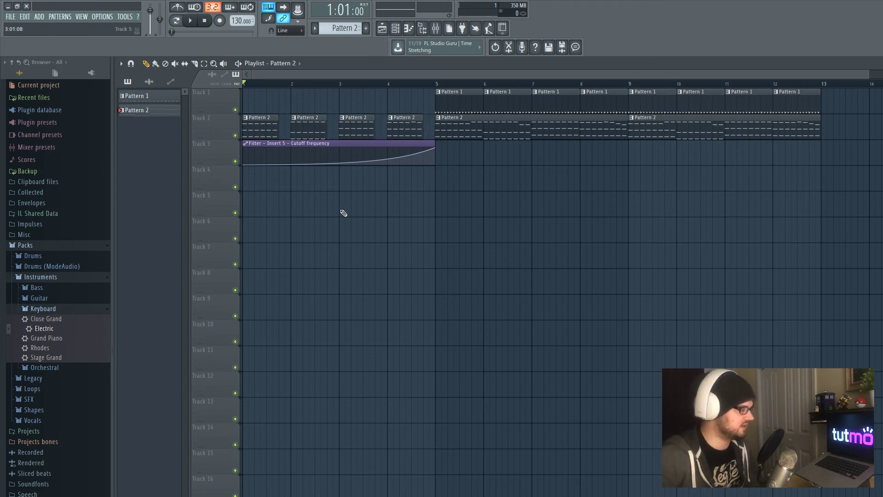
key(space)
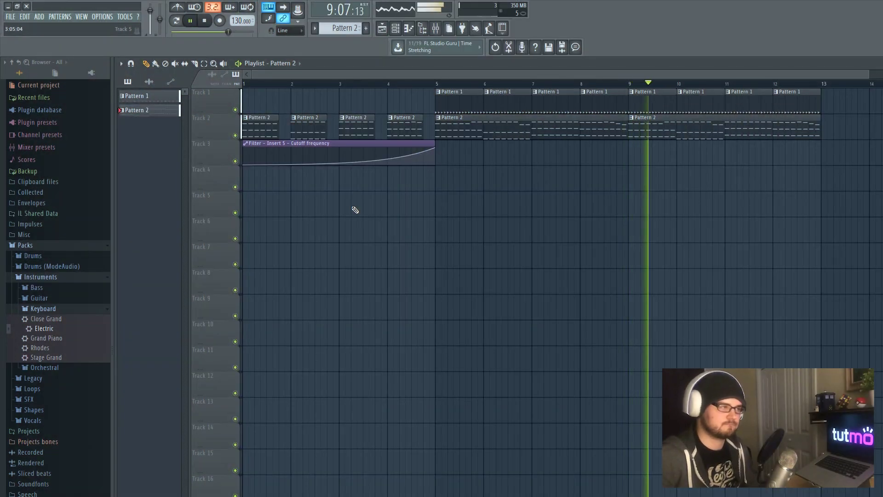
key(space)
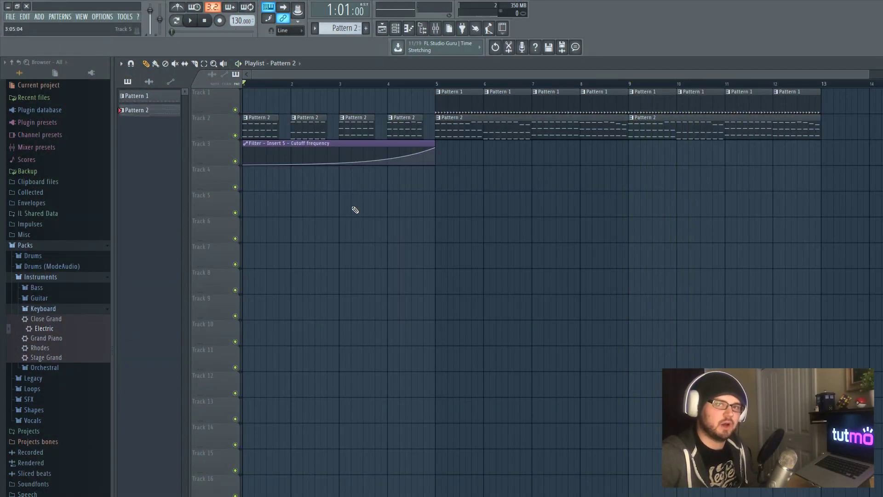